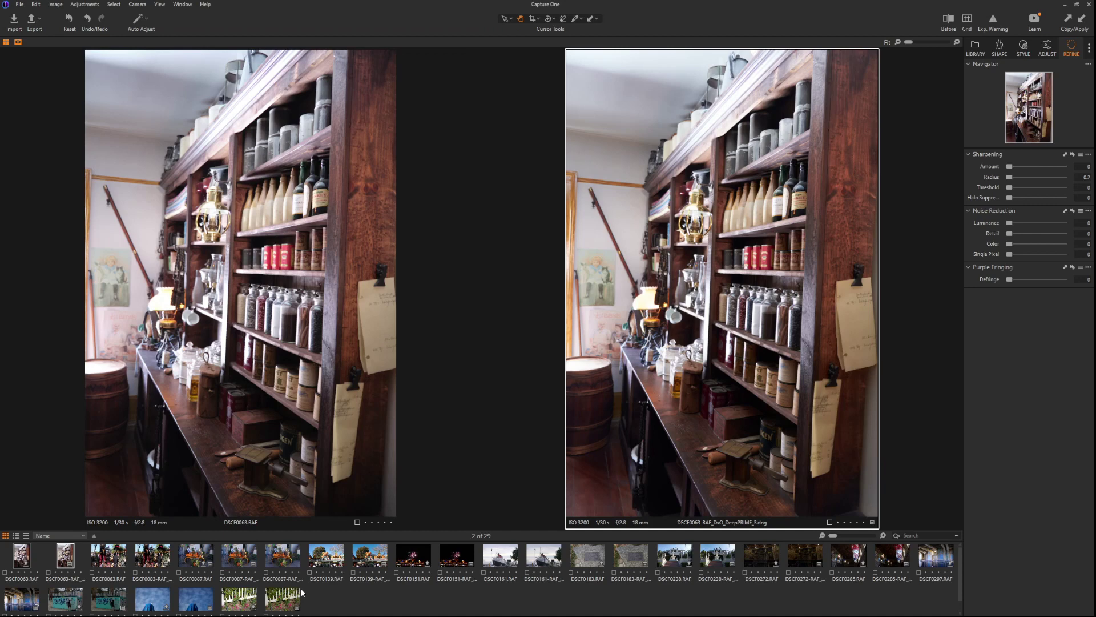
Compare DSCF0063.RAF with its DeepPRIME 3 DNG, checking sharpening, noise reduction, adjustments and base characteristics, and the pinned notes at 100%
{"action": "left_click", "coordinate": [118, 305]}
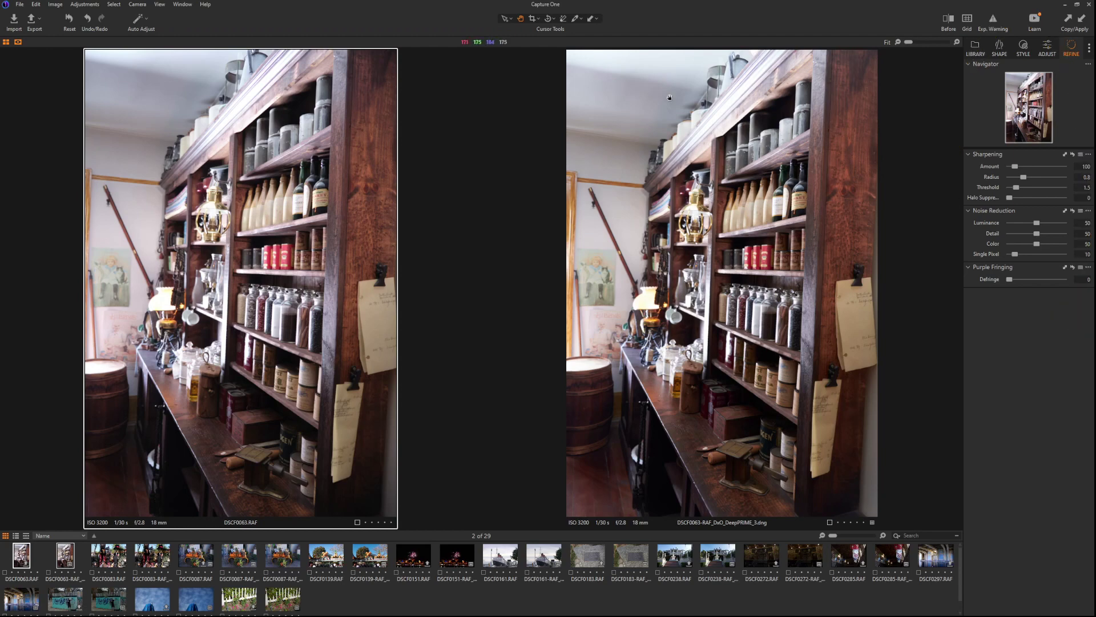
{"action": "left_click", "coordinate": [722, 254]}
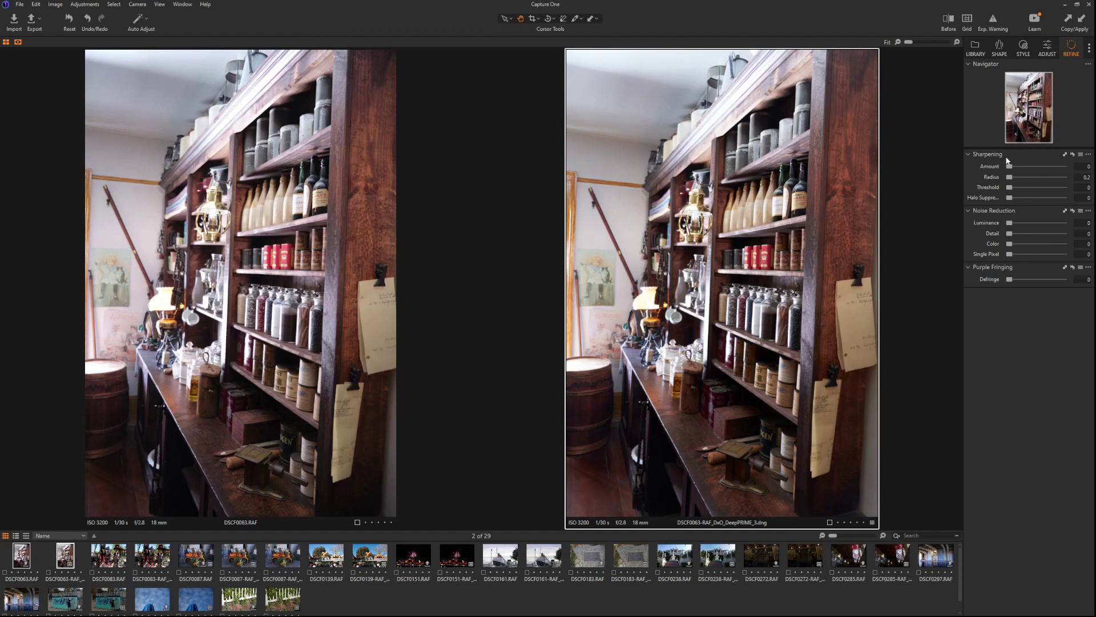
{"action": "left_click", "coordinate": [1051, 51]}
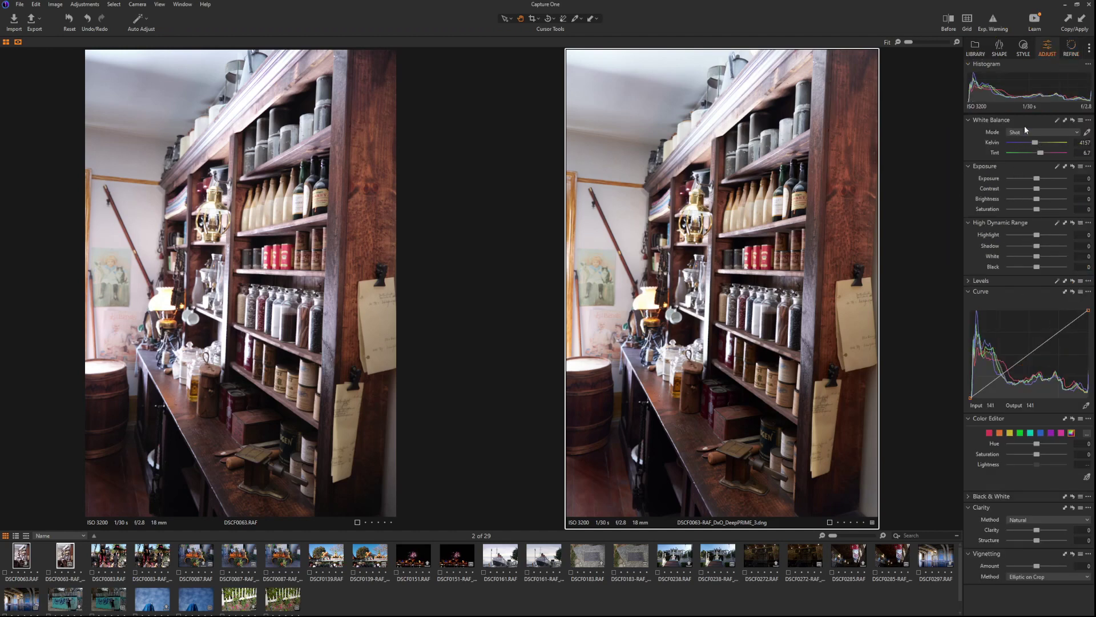
{"action": "left_click", "coordinate": [1021, 45]}
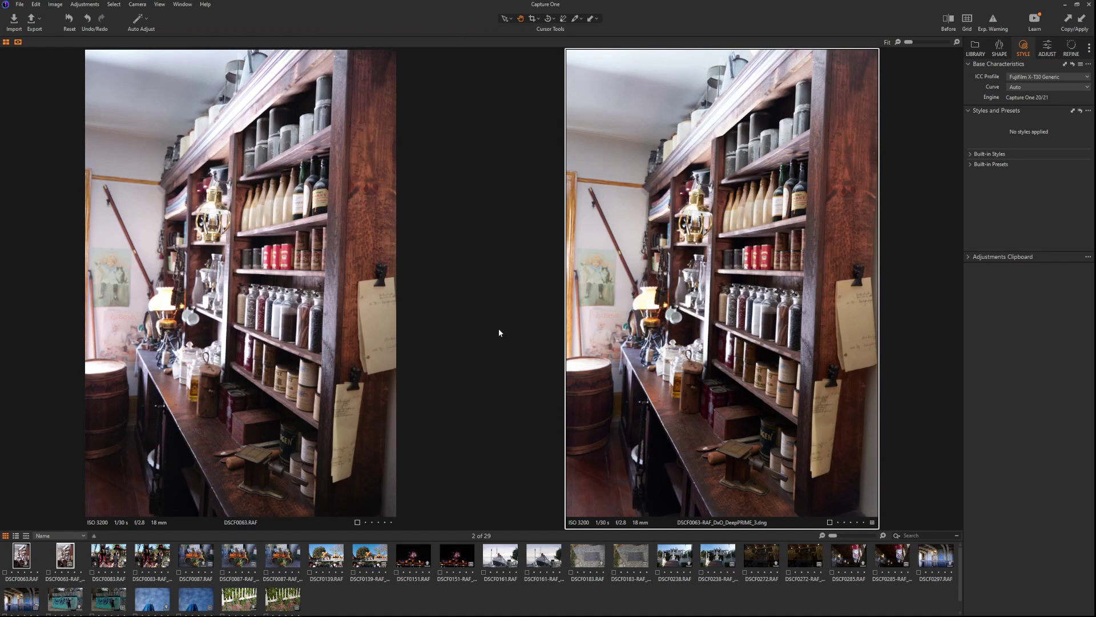
{"action": "left_click", "coordinate": [372, 307]}
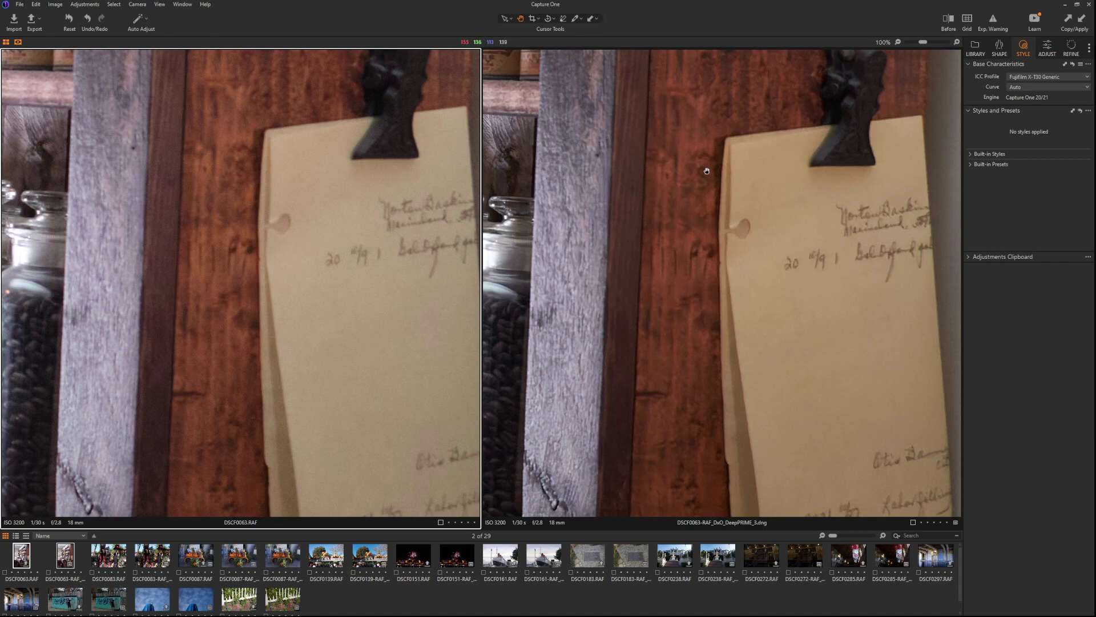
{"action": "double_click", "coordinate": [318, 256]}
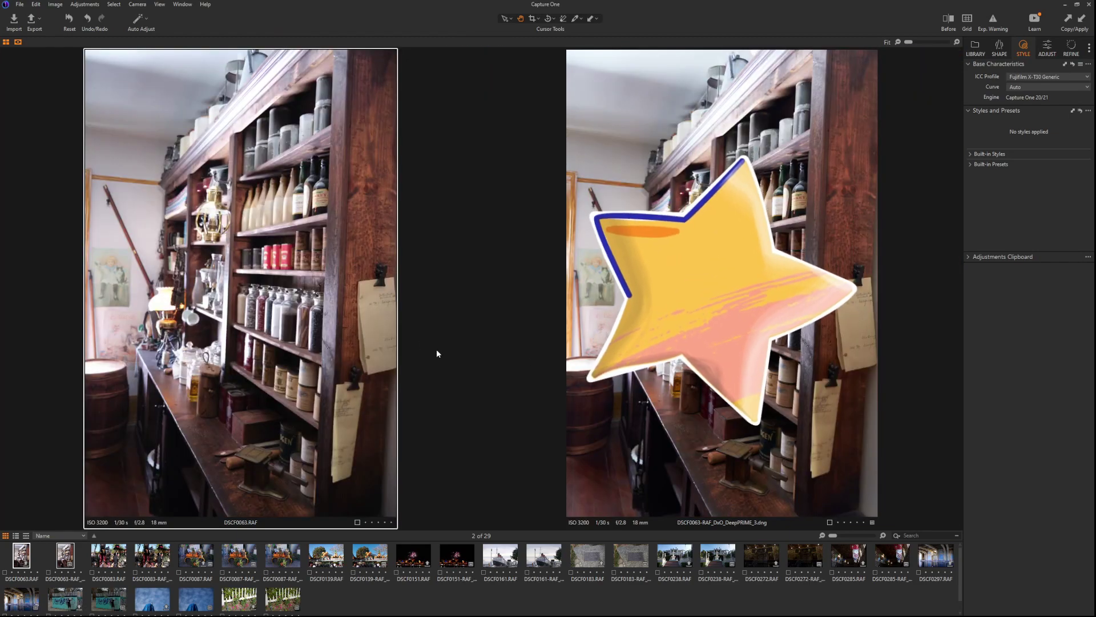
Show DSCF0083.RAF side by side with its DeepPRIME 3 DNG and compare the two versions' detail
{"action": "left_click", "coordinate": [123, 565]}
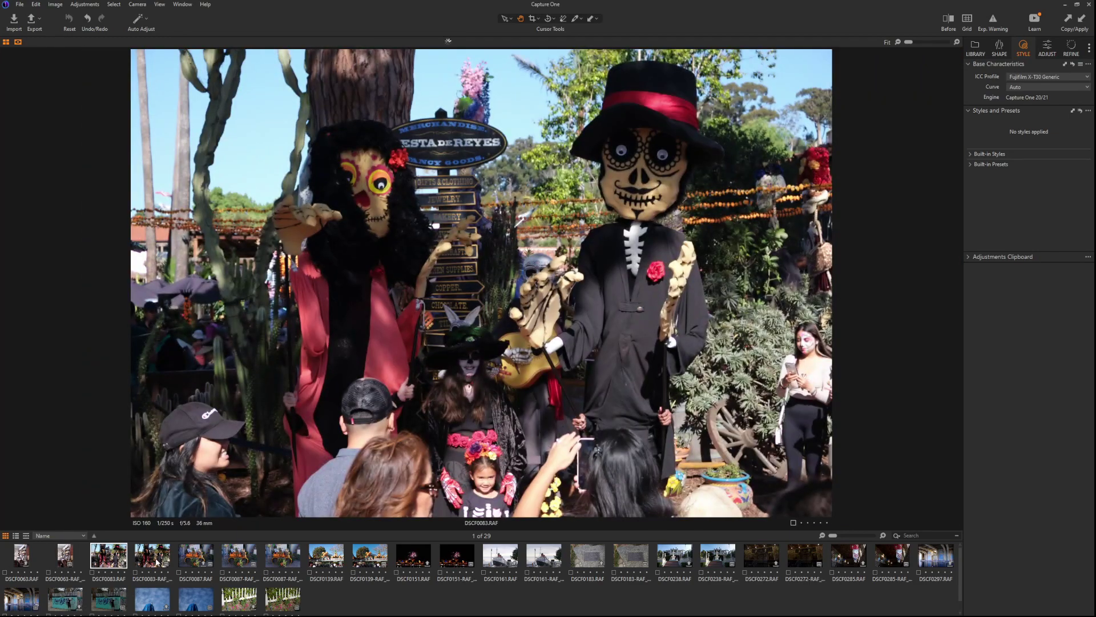
{"action": "left_click", "coordinate": [157, 563], "text": "ctrl"}
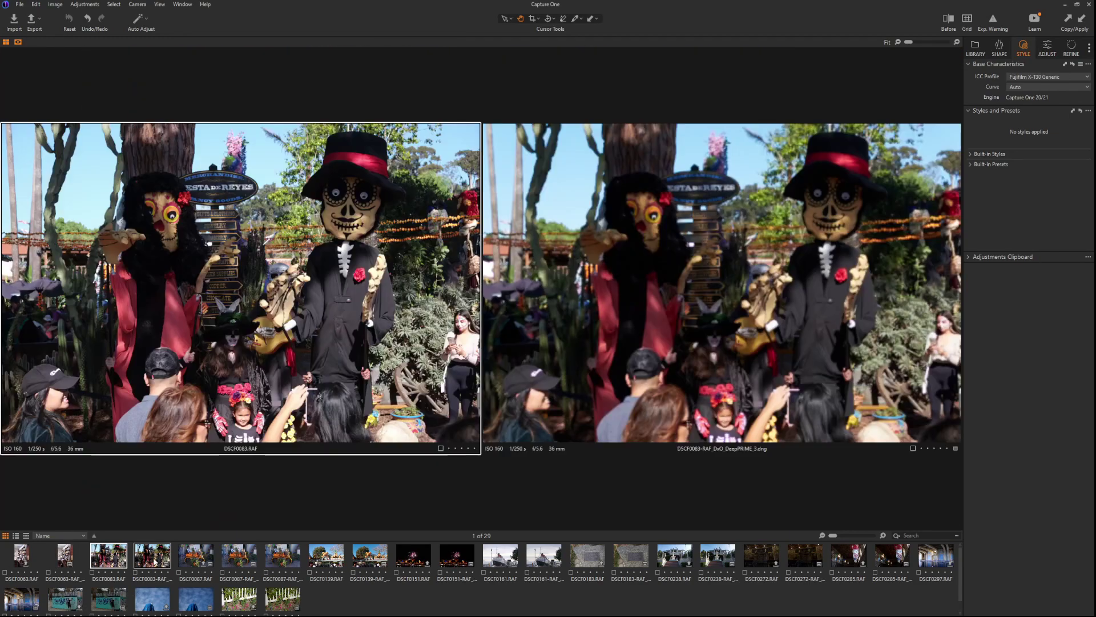
{"action": "double_click", "coordinate": [273, 348]}
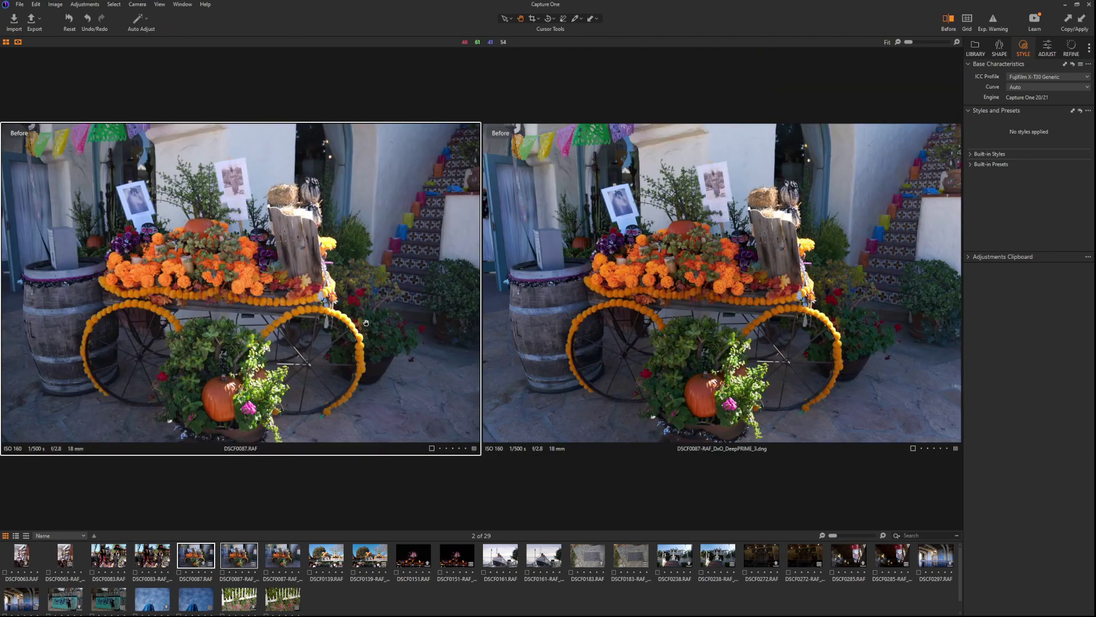
Compare both versions of the flower cart photo DSCF0087 at 100% and 200%, examining the marigolds, leaves, paper signs and decorated skull
{"action": "left_click", "coordinate": [592, 232]}
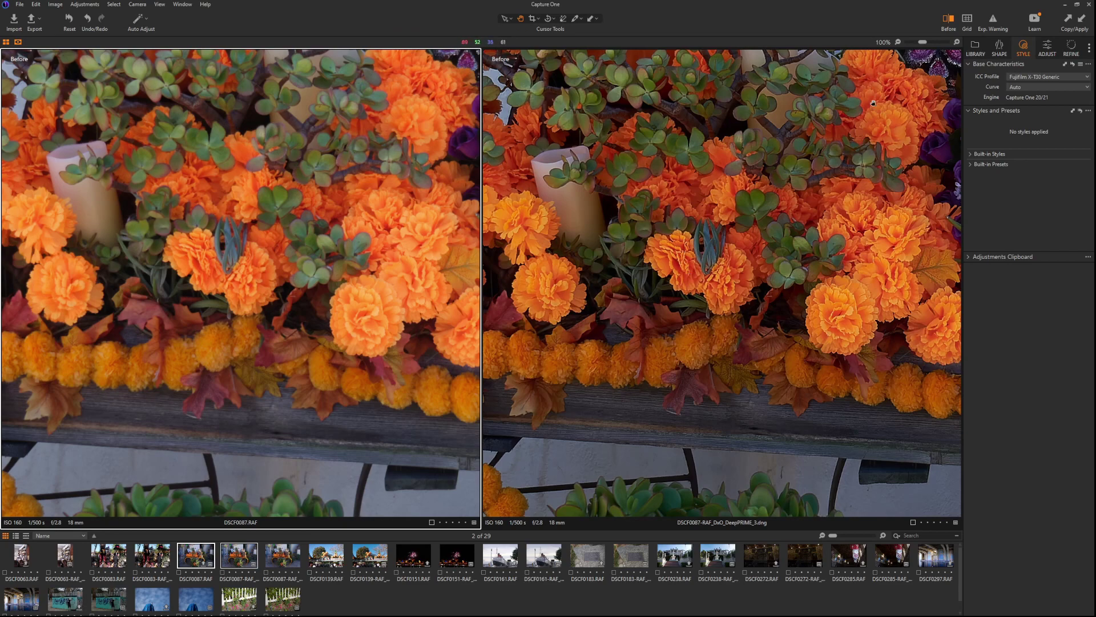
{"action": "left_click", "coordinate": [957, 42]}
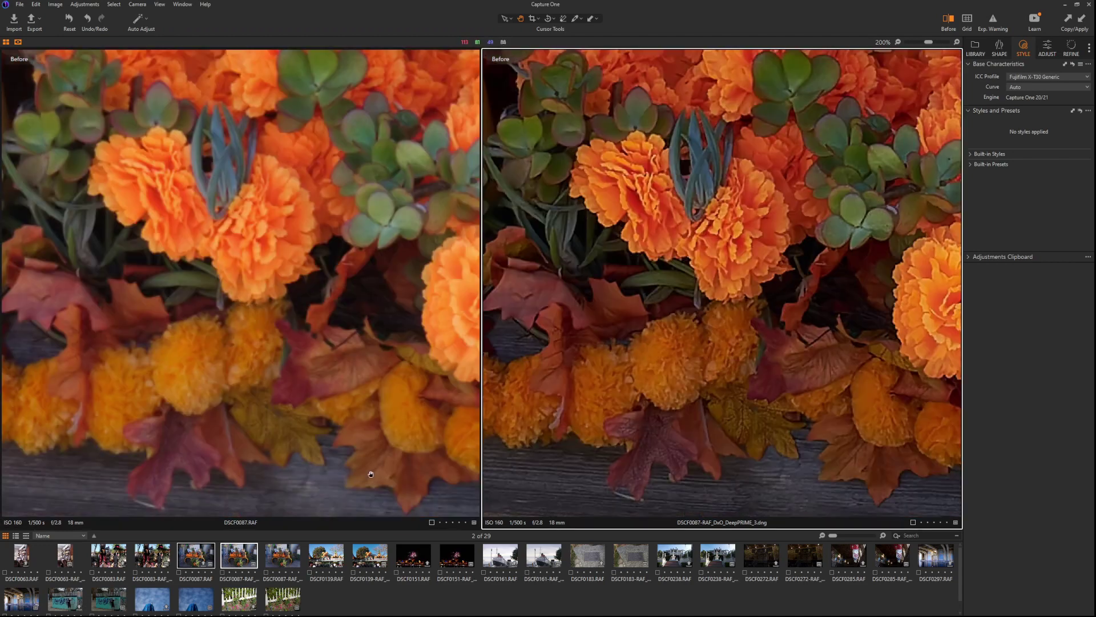
{"action": "left_click_drag", "start_coordinate": [630, 245], "coordinate": [634, 201]}
{"action": "left_click", "coordinate": [276, 322]}
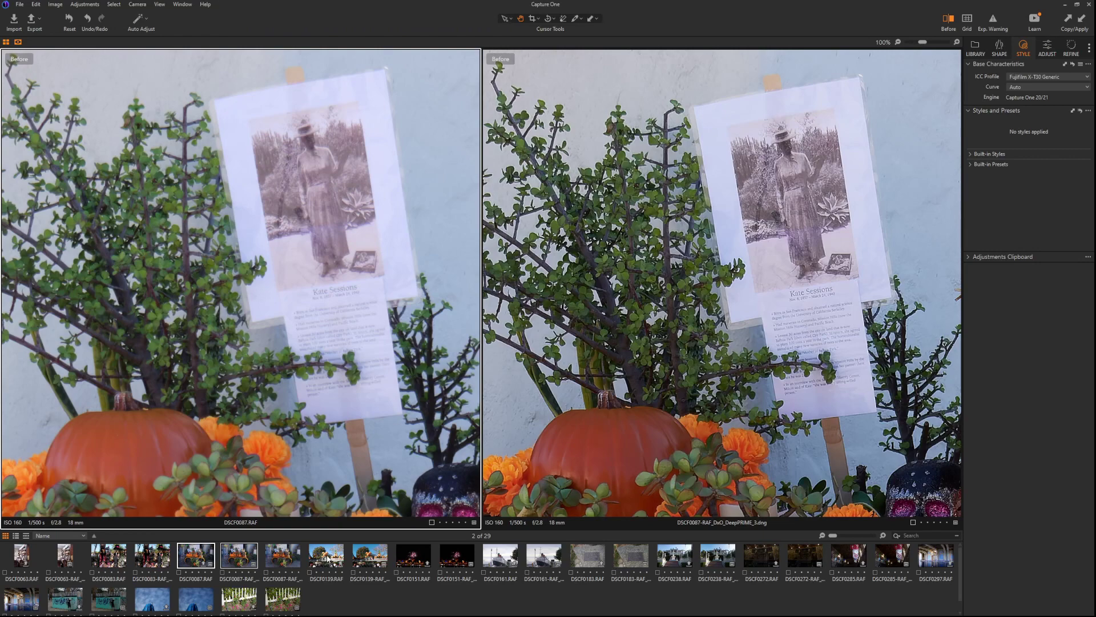
{"action": "left_click_drag", "start_coordinate": [451, 474], "coordinate": [222, 228]}
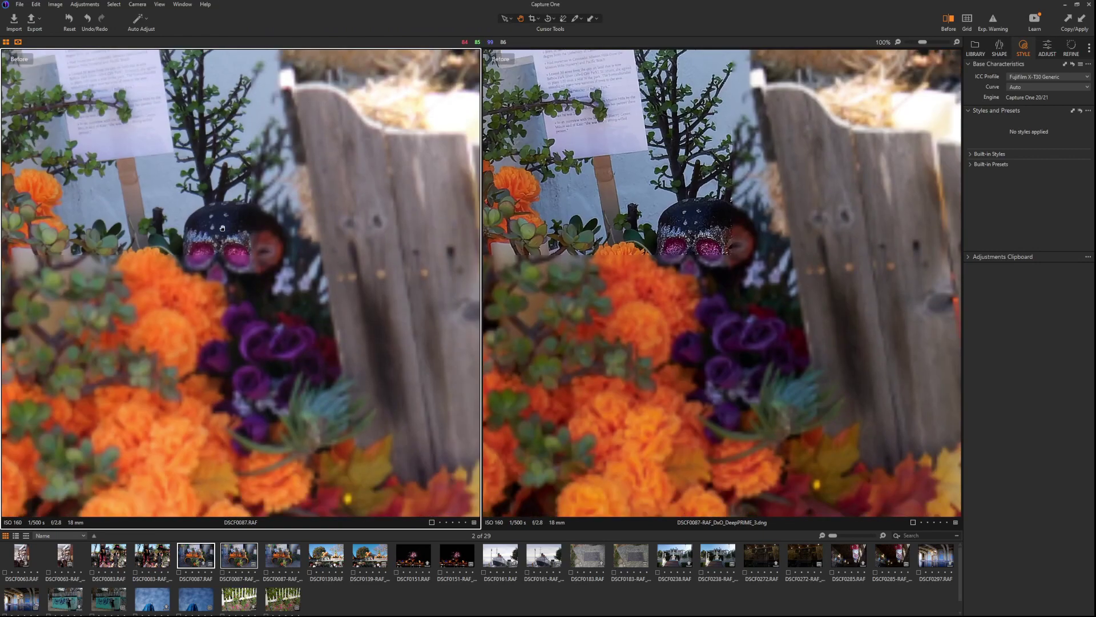
{"action": "scroll", "coordinate": [222, 228], "scroll_direction": "up", "scroll_amount": 2}
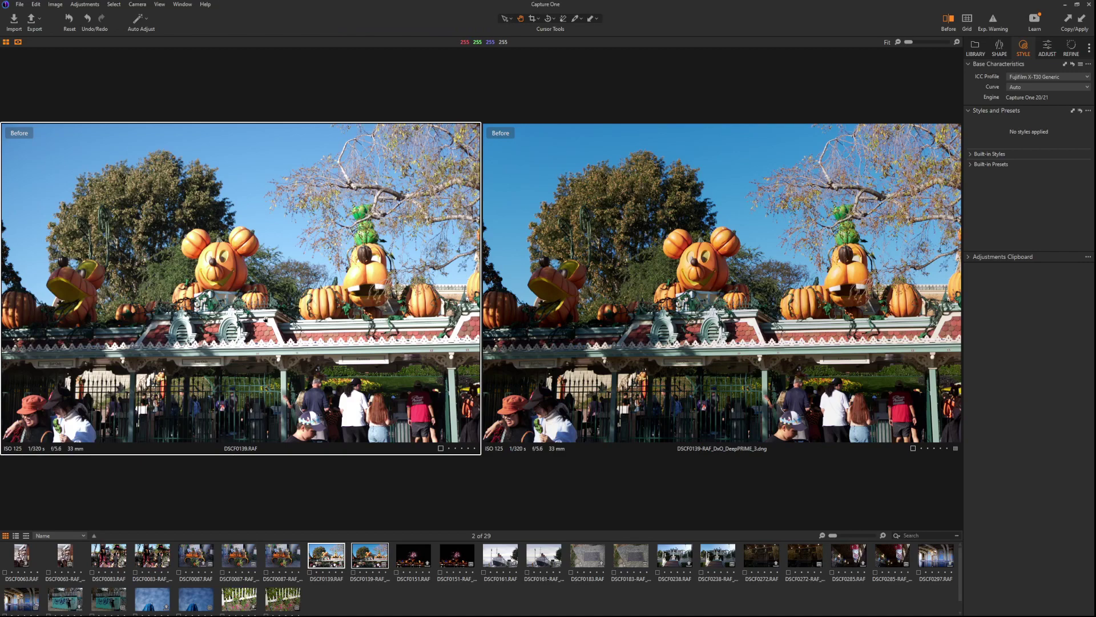
Compare both versions of the daytime pumpkin photo DSCF0139 at 100% and 200%, examining the large pumpkin face and its surroundings
{"action": "left_click", "coordinate": [958, 42]}
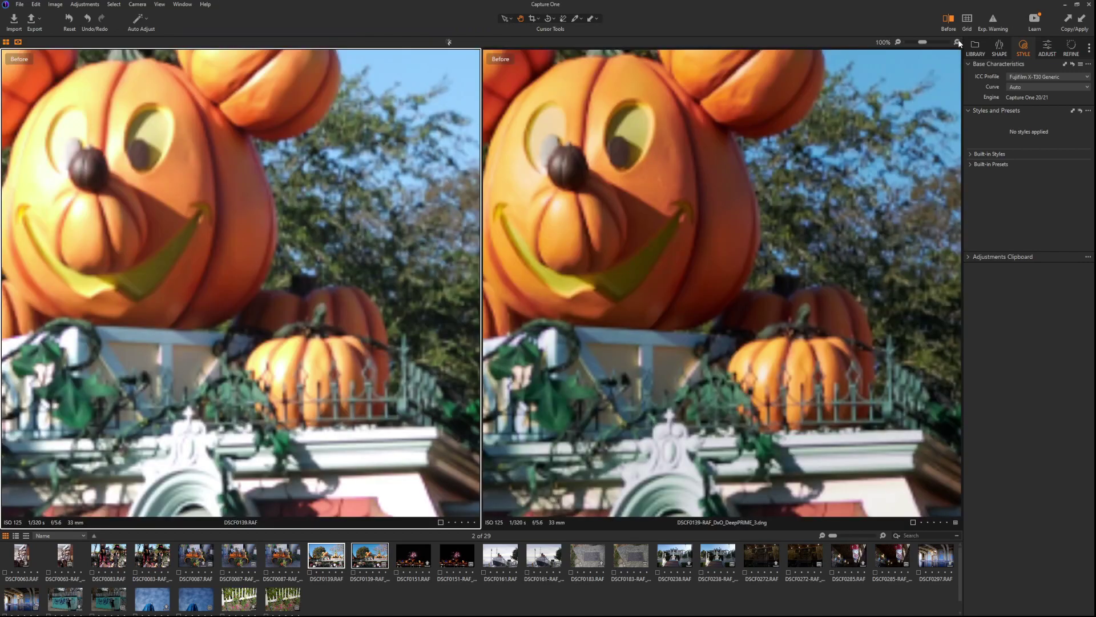
{"action": "scroll", "coordinate": [322, 219], "scroll_direction": "up", "scroll_amount": 1}
{"action": "left_click_drag", "start_coordinate": [69, 166], "coordinate": [319, 338]}
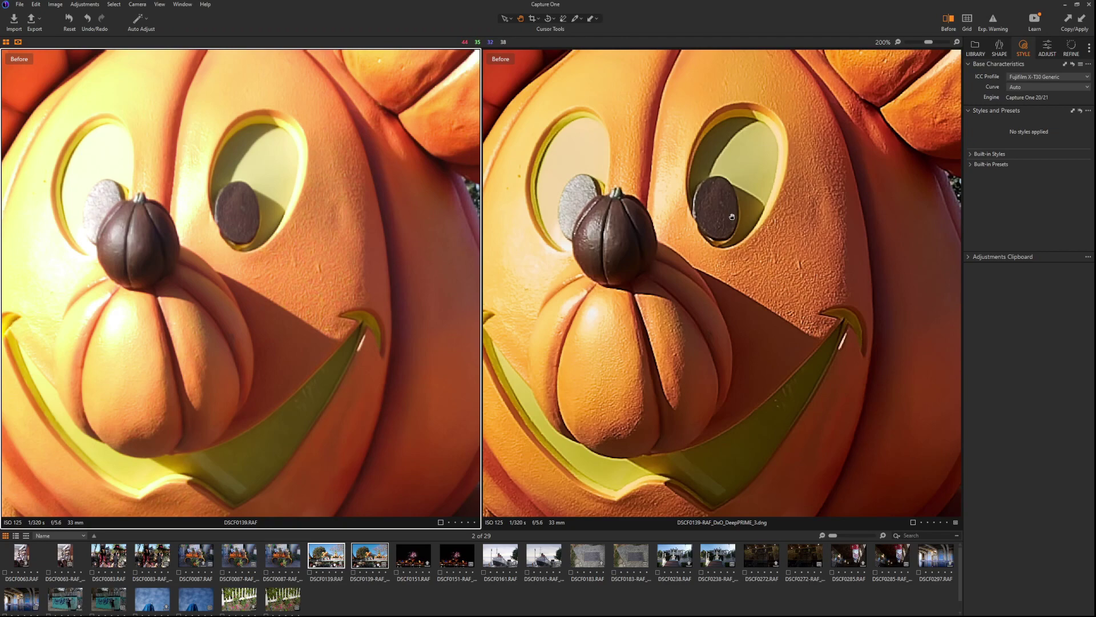
{"action": "left_click", "coordinate": [898, 43]}
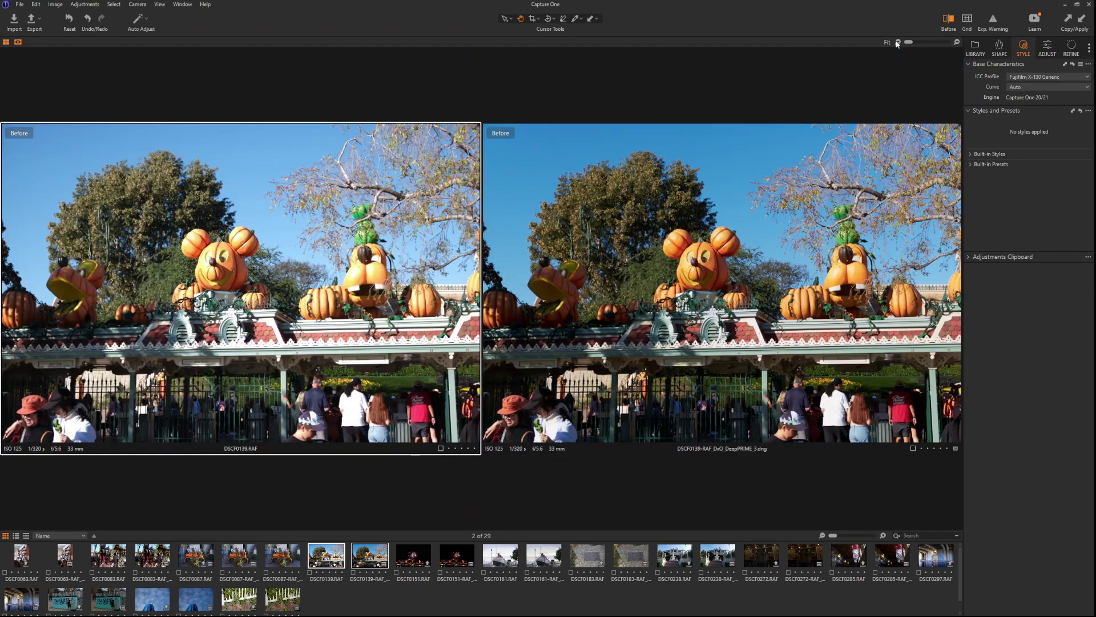
{"action": "left_click", "coordinate": [957, 42]}
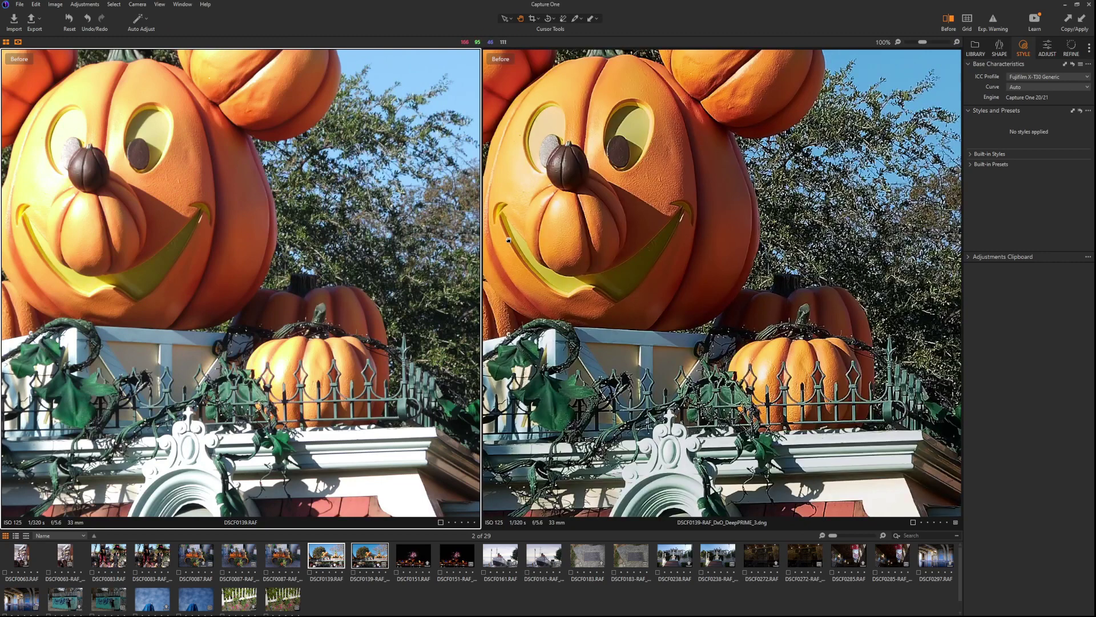
{"action": "left_click_drag", "start_coordinate": [595, 226], "coordinate": [765, 325]}
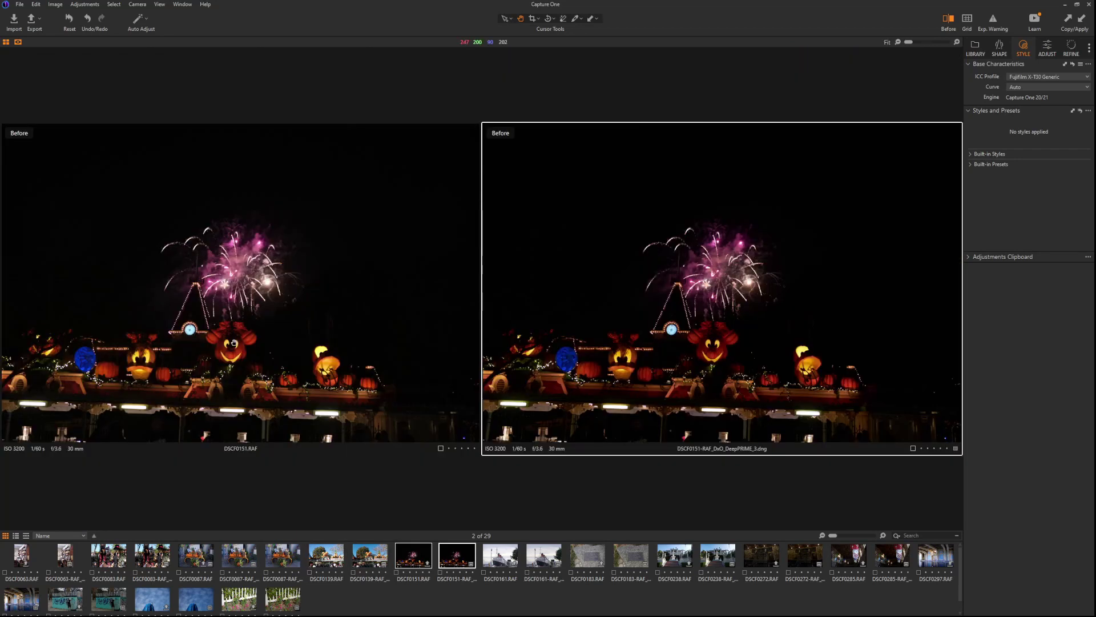
Compare noise and detail on the glowing pumpkin face in both versions of the fireworks photo DSCF0151 at 200%
{"action": "left_click", "coordinate": [234, 343]}
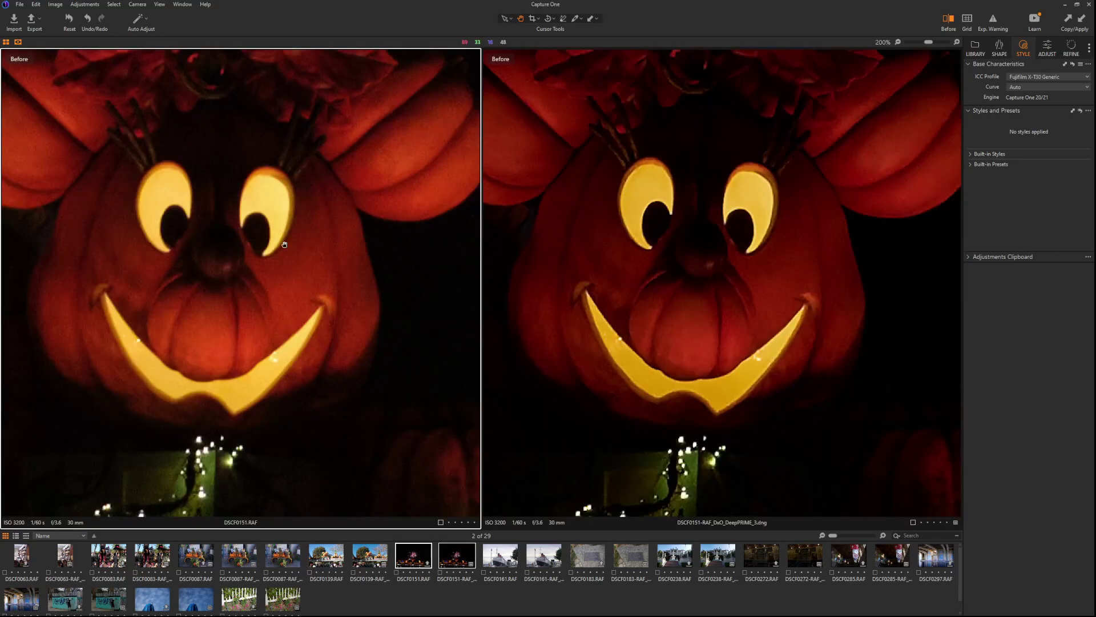
{"action": "left_click_drag", "start_coordinate": [305, 268], "coordinate": [301, 379]}
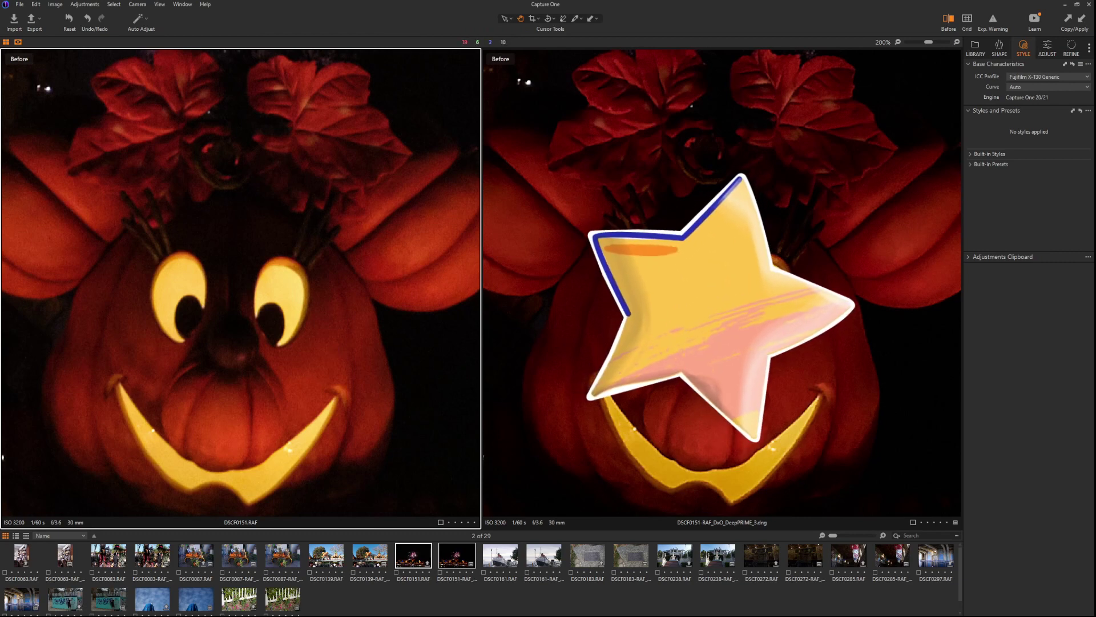
Show both versions of the ship photo DSCF0161 and compare the hull, rigging and railings at 100% and 200%
{"action": "key", "text": "Right"}
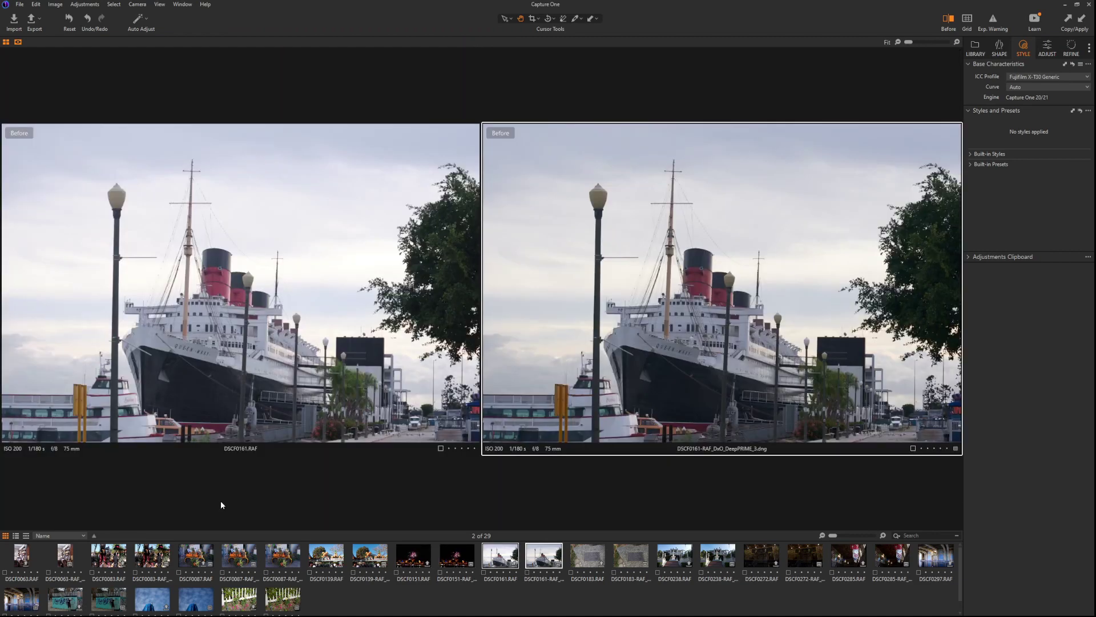
{"action": "left_click", "coordinate": [227, 355]}
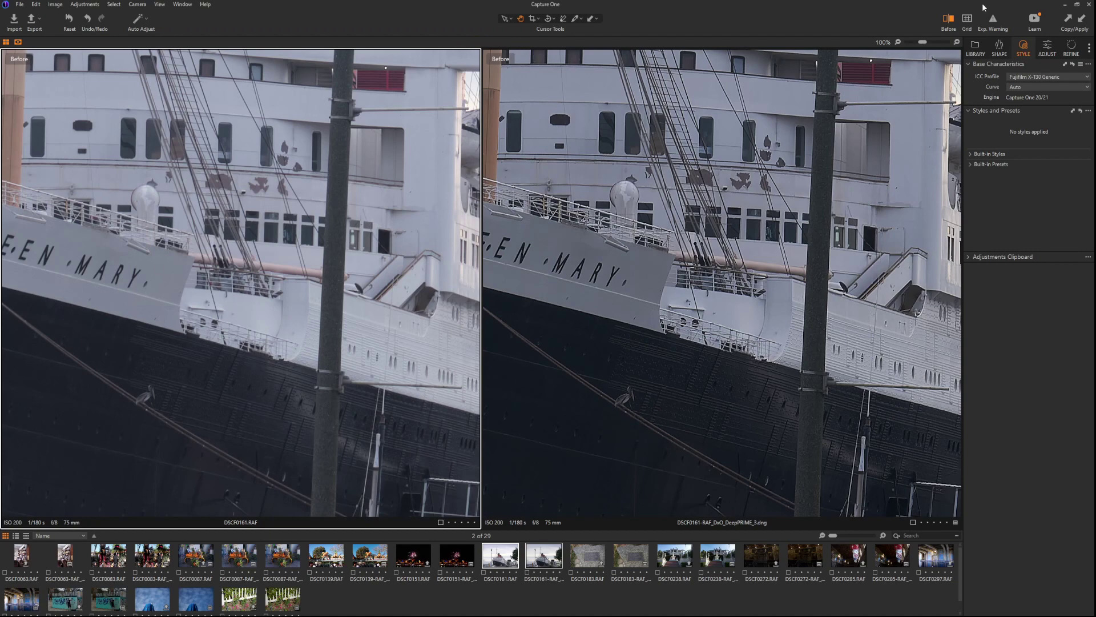
{"action": "left_click", "coordinate": [958, 43]}
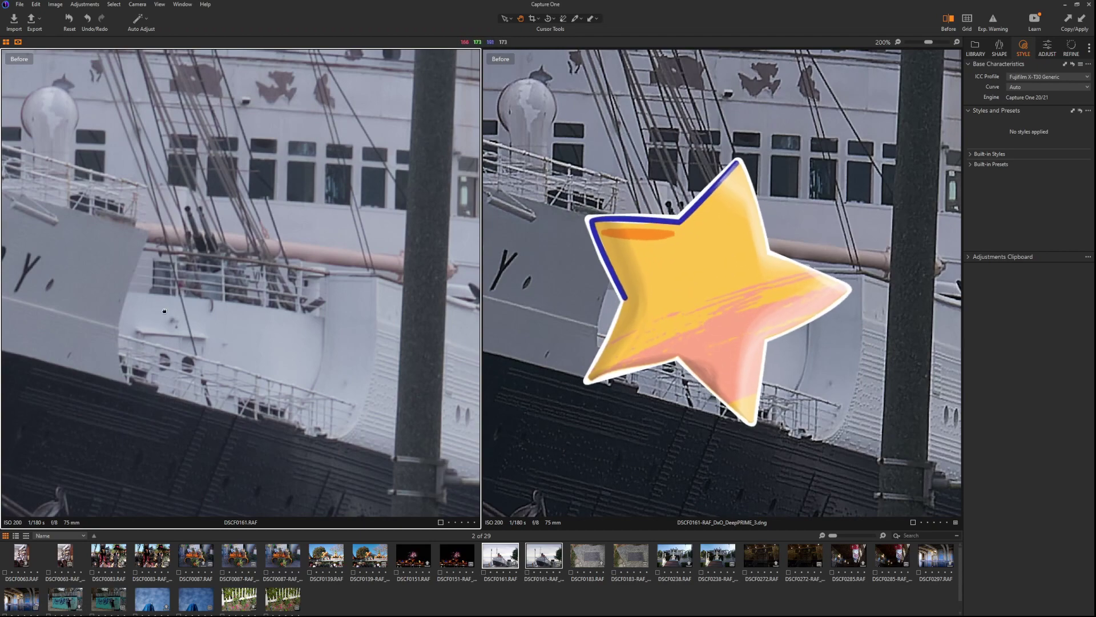
{"action": "left_click_drag", "start_coordinate": [165, 310], "coordinate": [284, 316]}
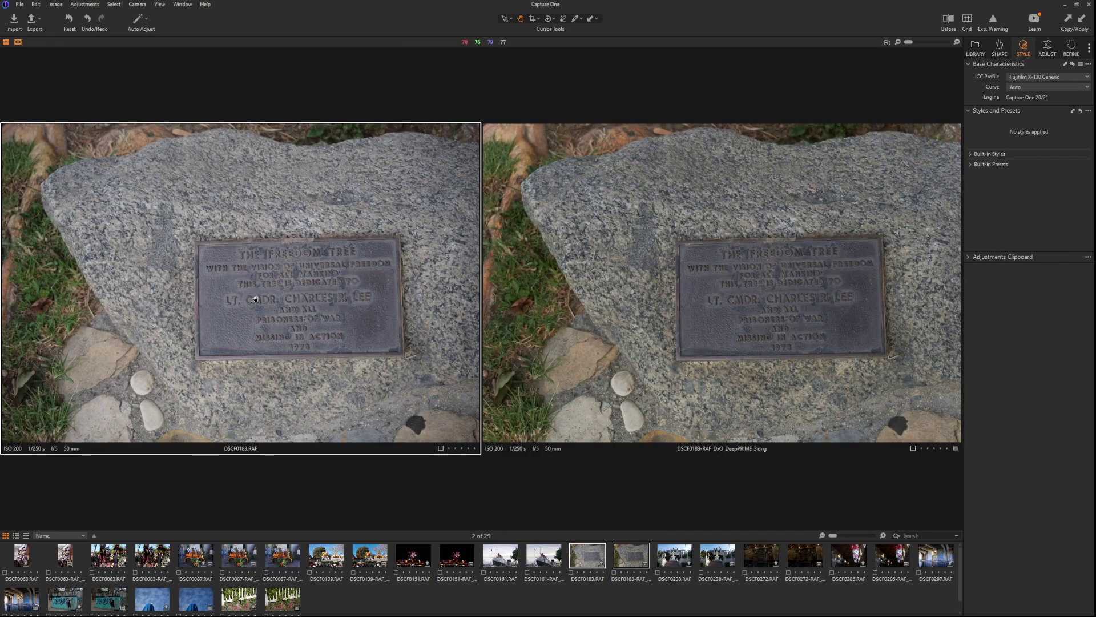
Compare the original and DeepPRIME 3 versions of the plaque photo DSCF0183 and of the tiled staircase in DSCF0238
{"action": "left_click", "coordinate": [956, 42]}
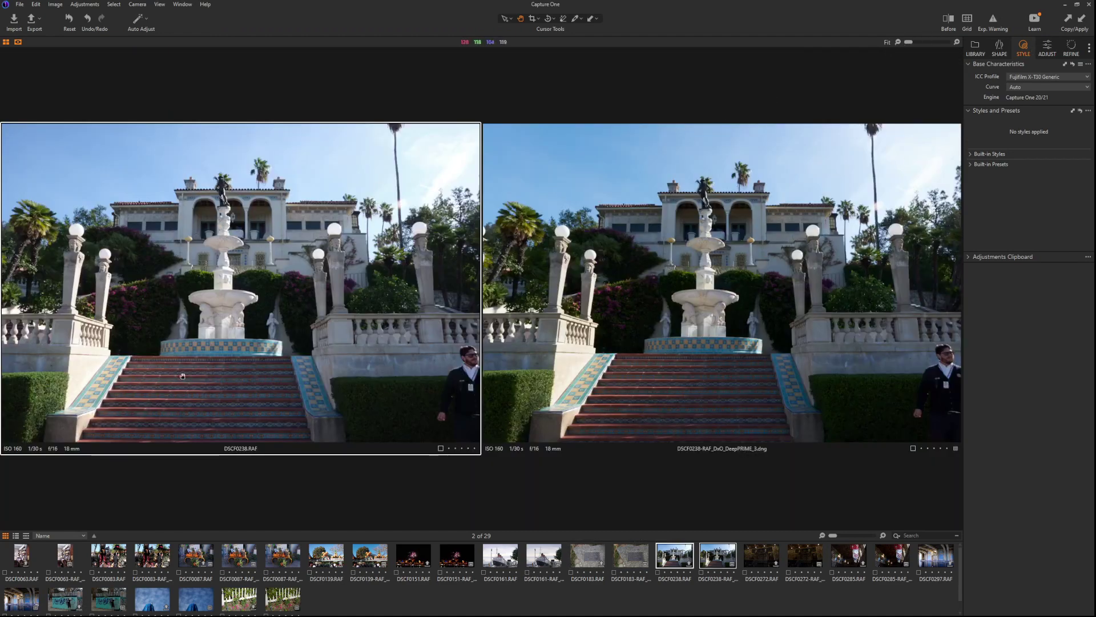
{"action": "left_click", "coordinate": [97, 387]}
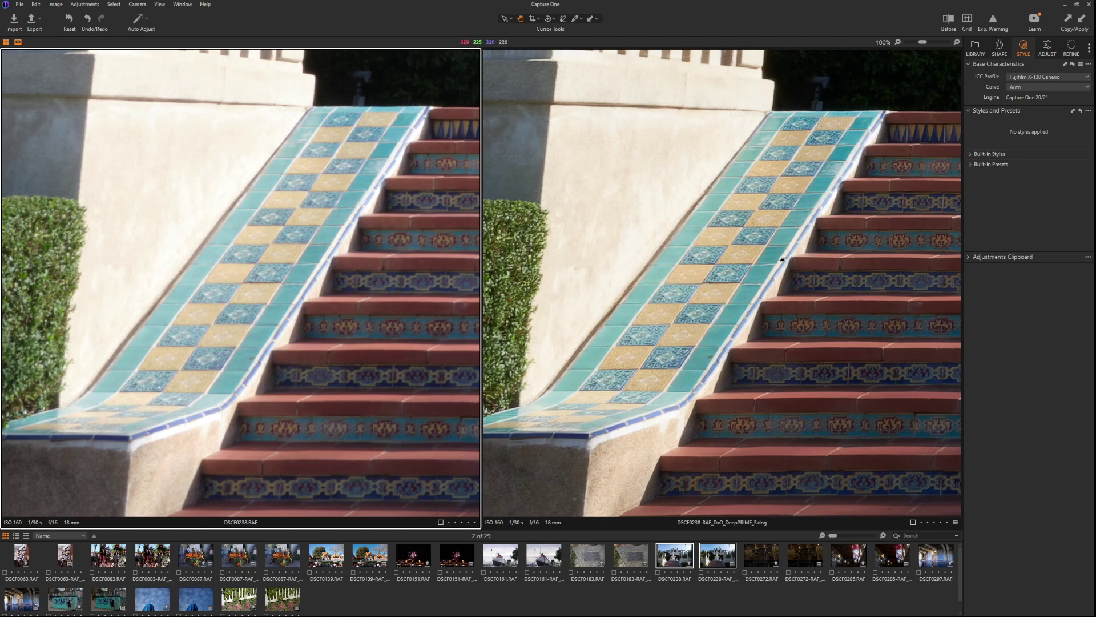
{"action": "left_click", "coordinate": [957, 42]}
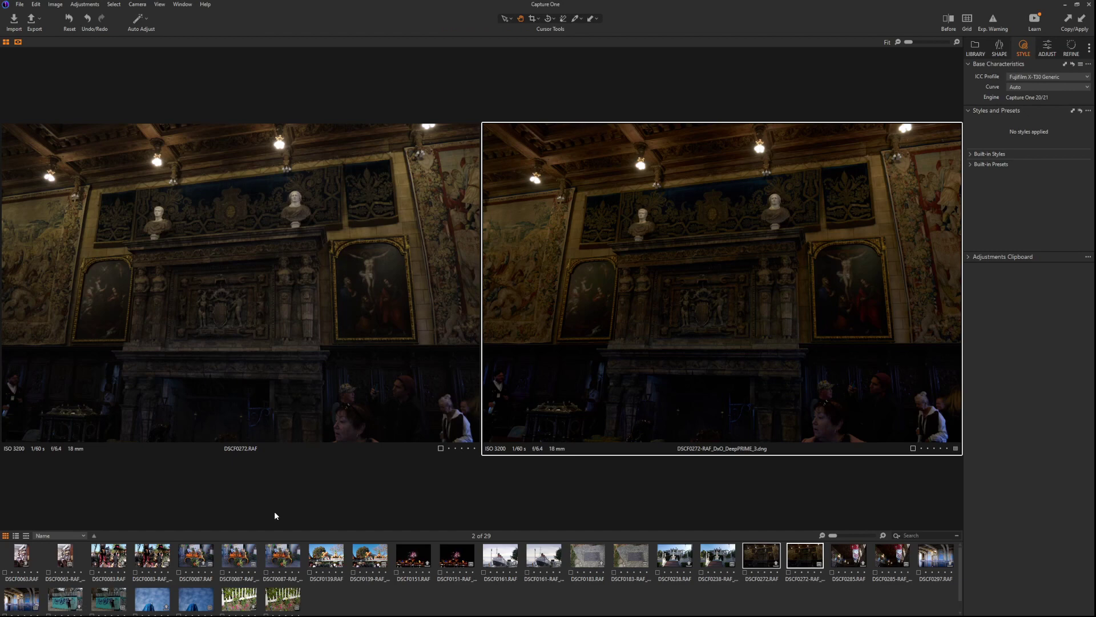
Compare both versions of the dark interior photo DSCF0272 at 100%, examining the framed painting, stone wall and tapestry
{"action": "left_click", "coordinate": [311, 388]}
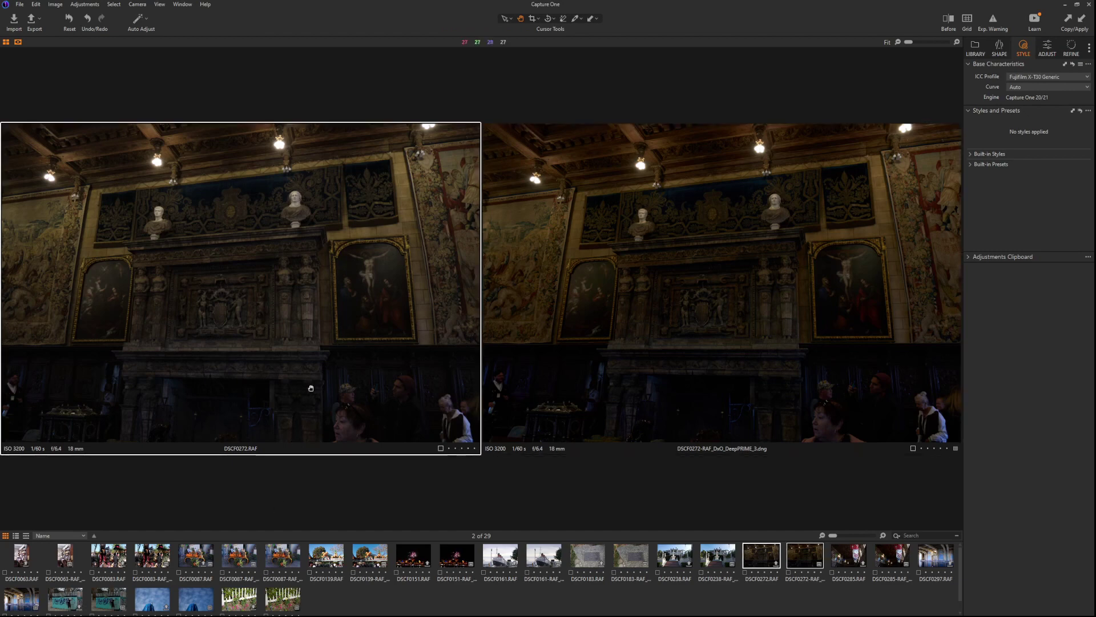
{"action": "left_click", "coordinate": [397, 261]}
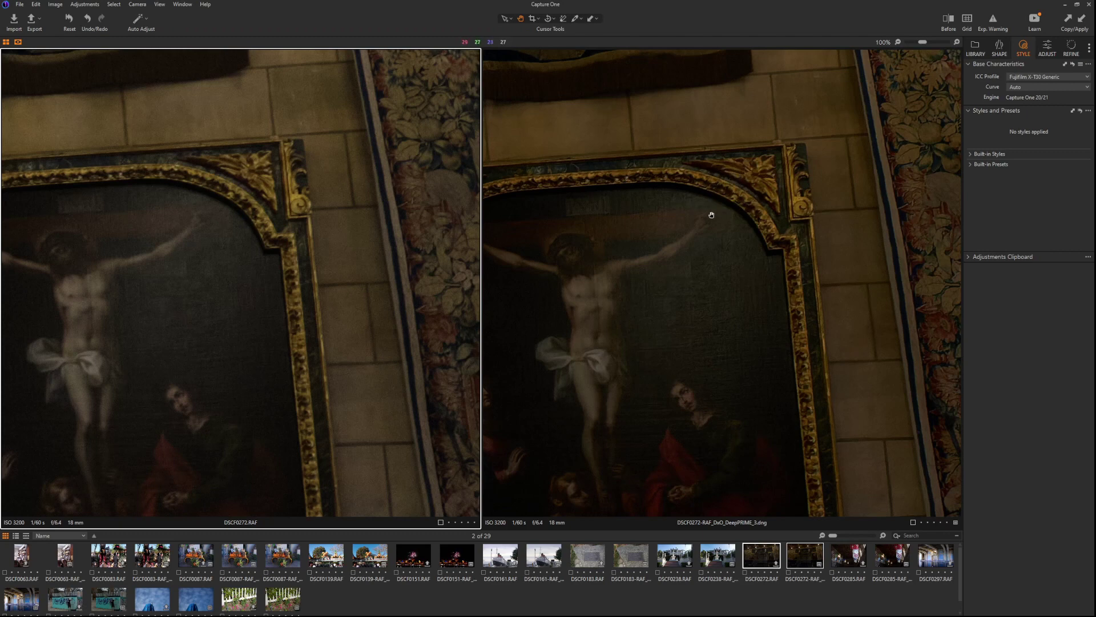
{"action": "left_click", "coordinate": [313, 281]}
{"action": "left_click", "coordinate": [296, 206]}
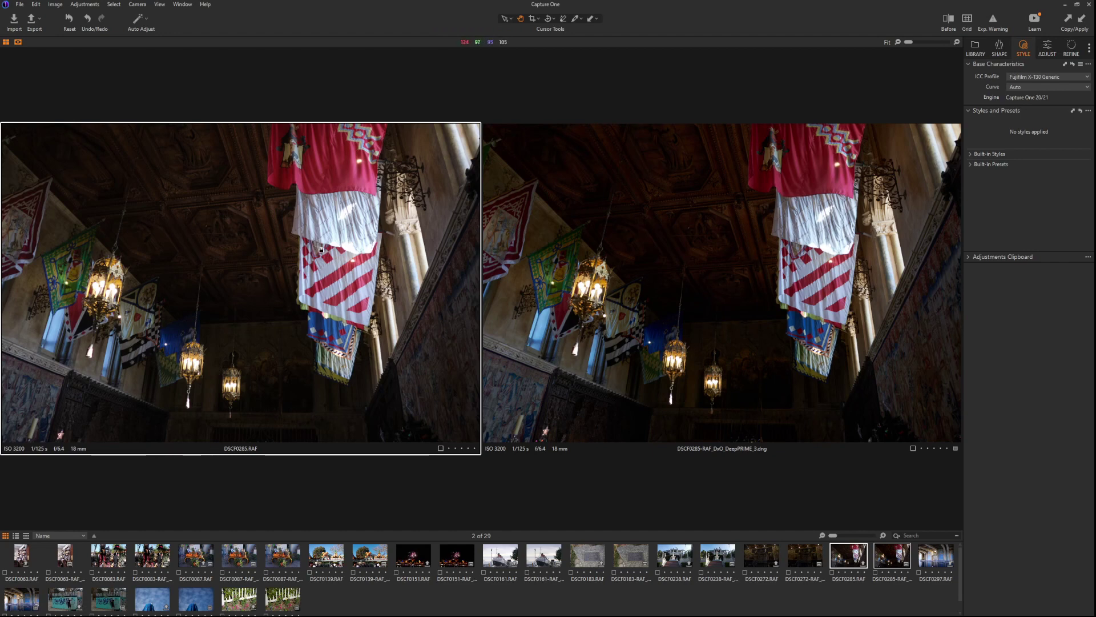
Compare close-up detail in both versions of the hanging flags photo DSCF0285 and the indoor pool photo DSCF0297
{"action": "scroll", "coordinate": [322, 250], "scroll_direction": "up", "scroll_amount": 5}
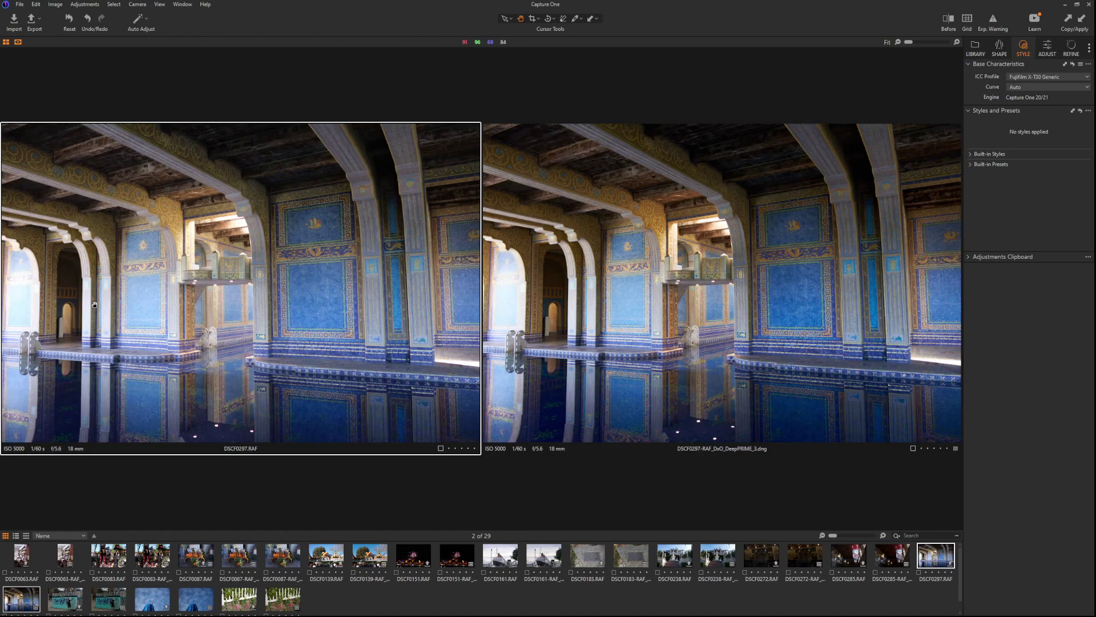
{"action": "double_click", "coordinate": [63, 317]}
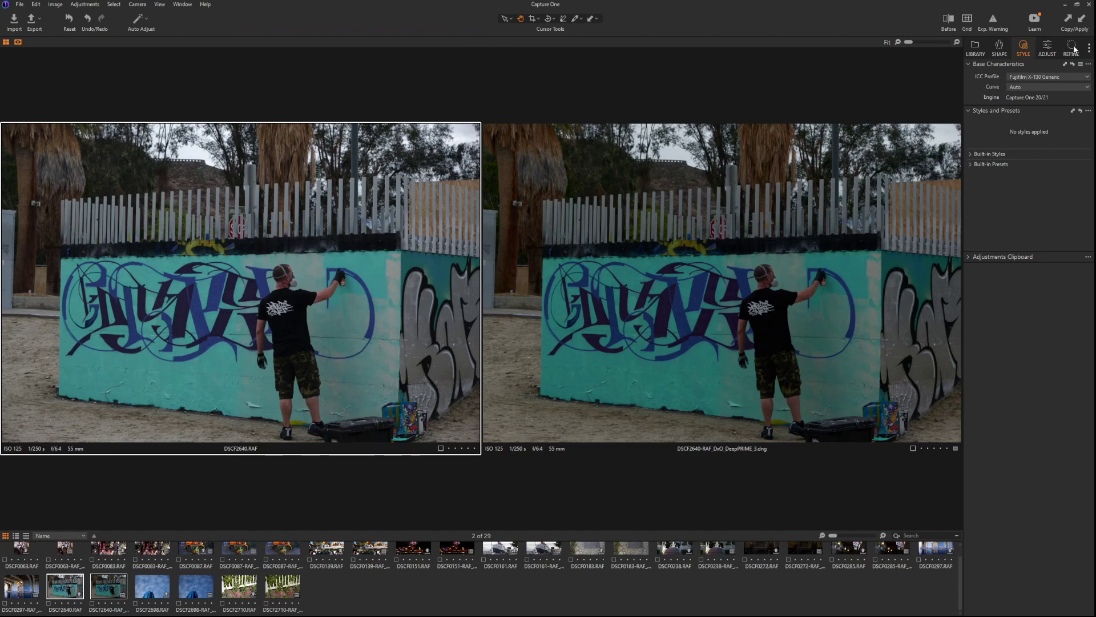
Check the image adjustments of the graffiti photo DSCF2640 and compare the painter in both versions at 100%
{"action": "left_click", "coordinate": [1047, 48]}
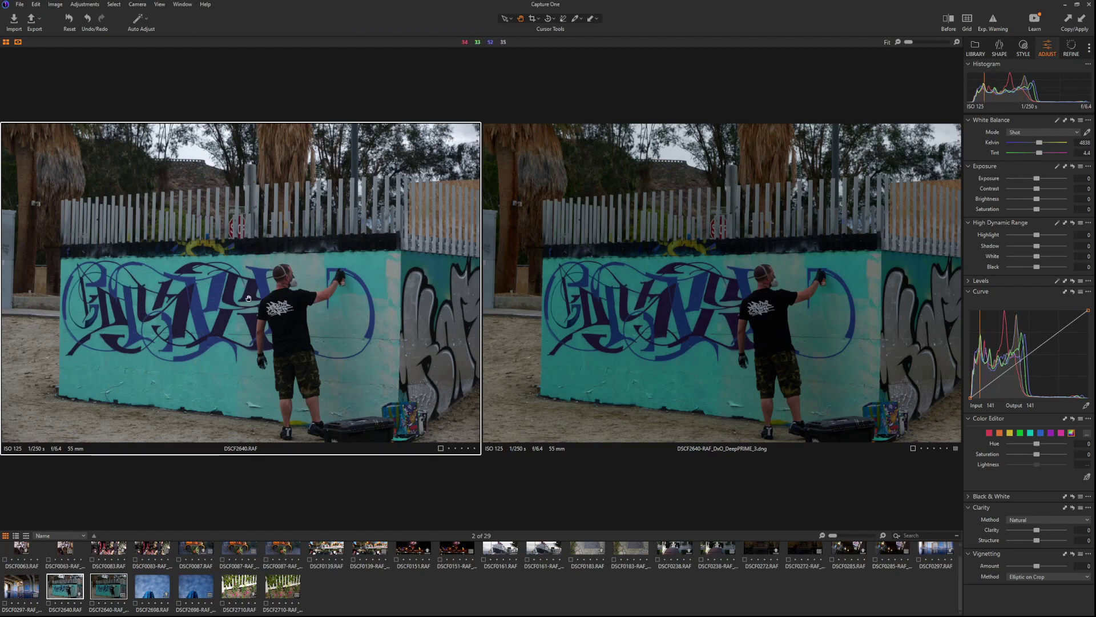
{"action": "left_click", "coordinate": [284, 284]}
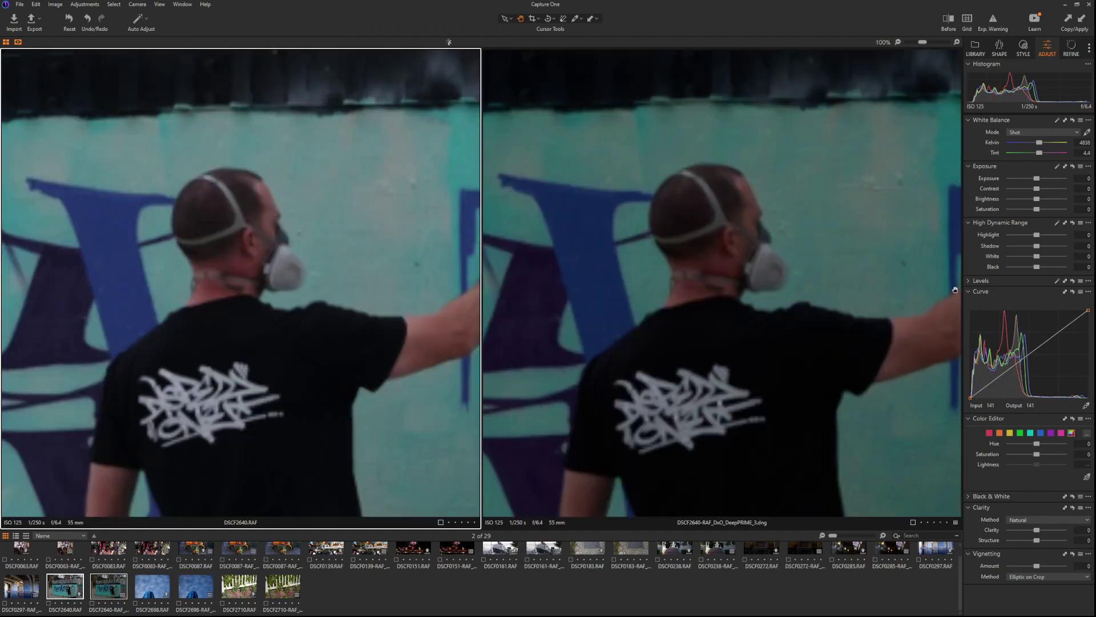
Compare the painter's head, respirator and shirt lettering in both versions of the graffiti photo DSCF2640 at 200%
{"action": "left_click", "coordinate": [957, 43]}
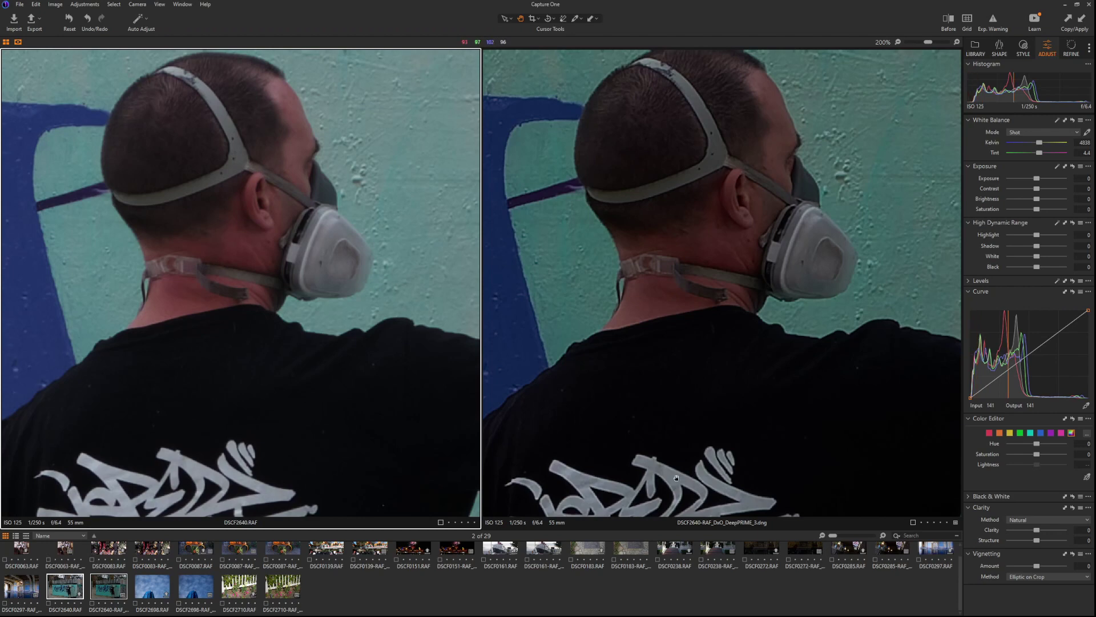
{"action": "left_click_drag", "start_coordinate": [685, 474], "coordinate": [717, 366]}
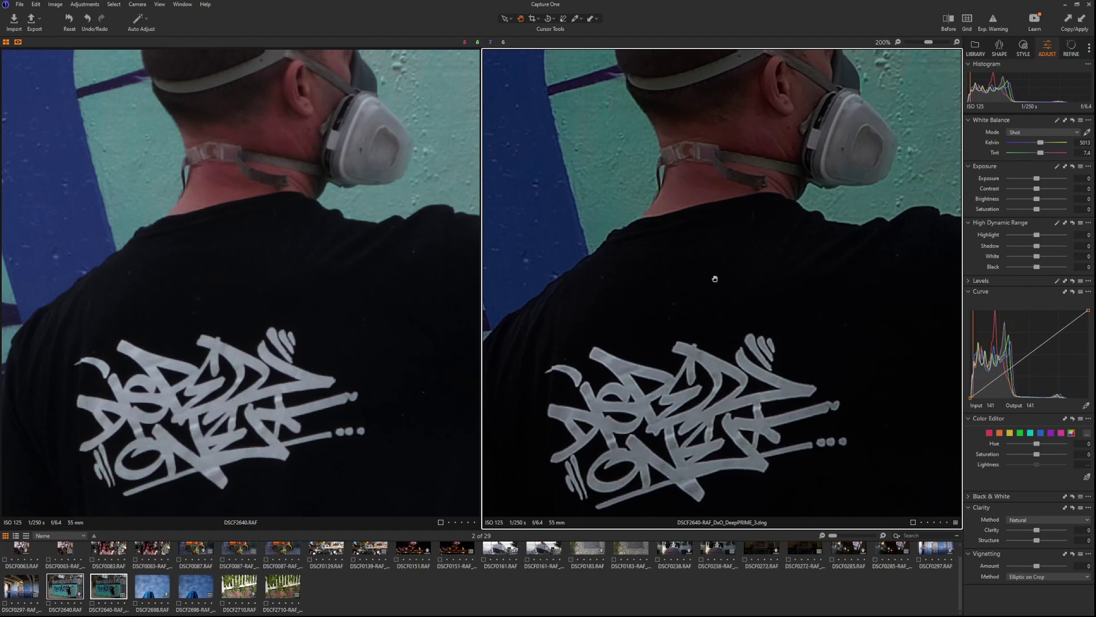
{"action": "left_click_drag", "start_coordinate": [715, 278], "coordinate": [721, 376]}
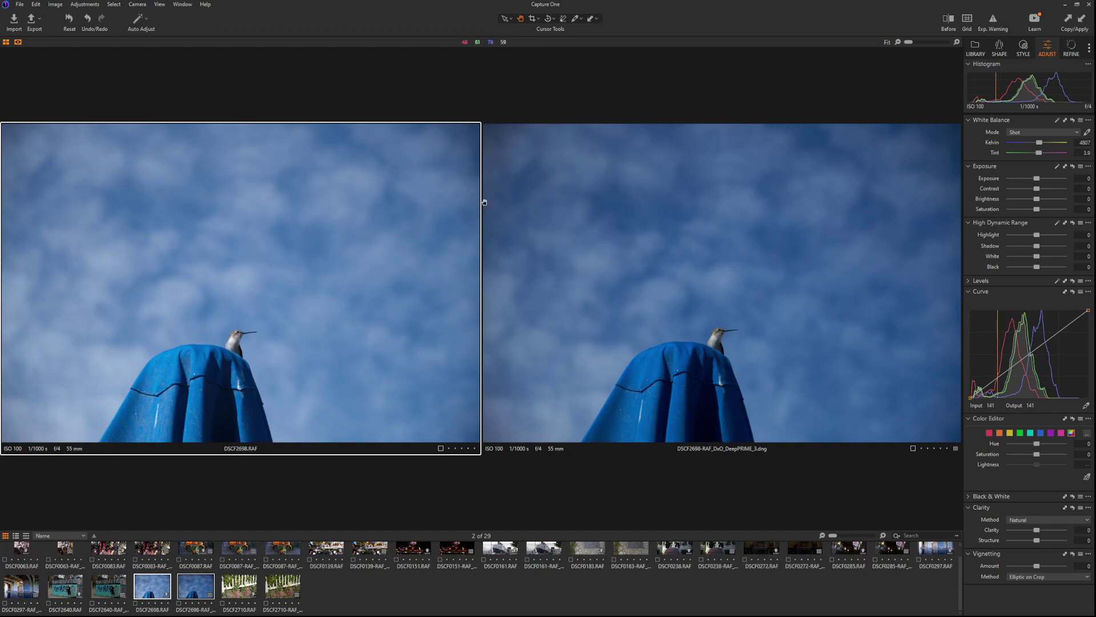
Compare the hummingbird up close in both versions of the blue-sky photo DSCF2698 and the garden photo DSCF2710
{"action": "left_click", "coordinate": [240, 341]}
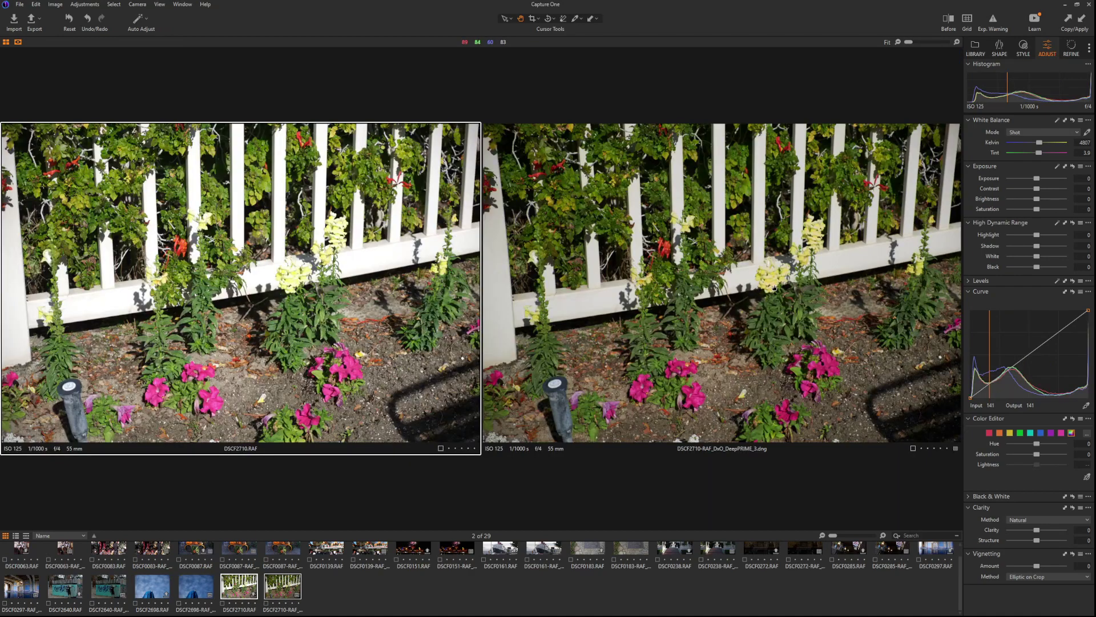
{"action": "double_click", "coordinate": [318, 289]}
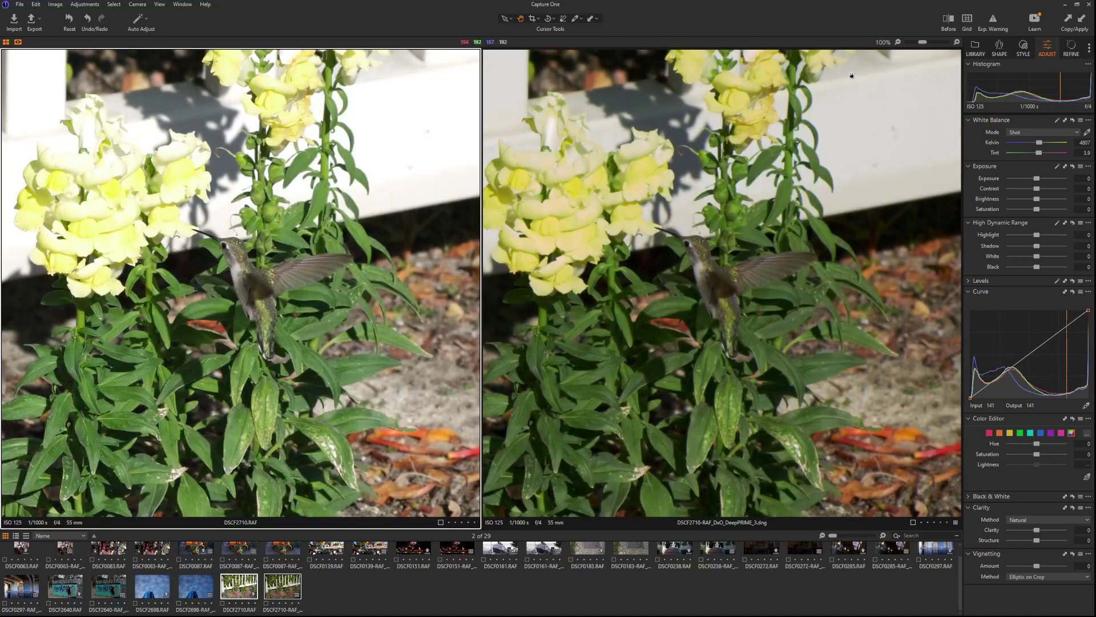
{"action": "left_click", "coordinate": [958, 42]}
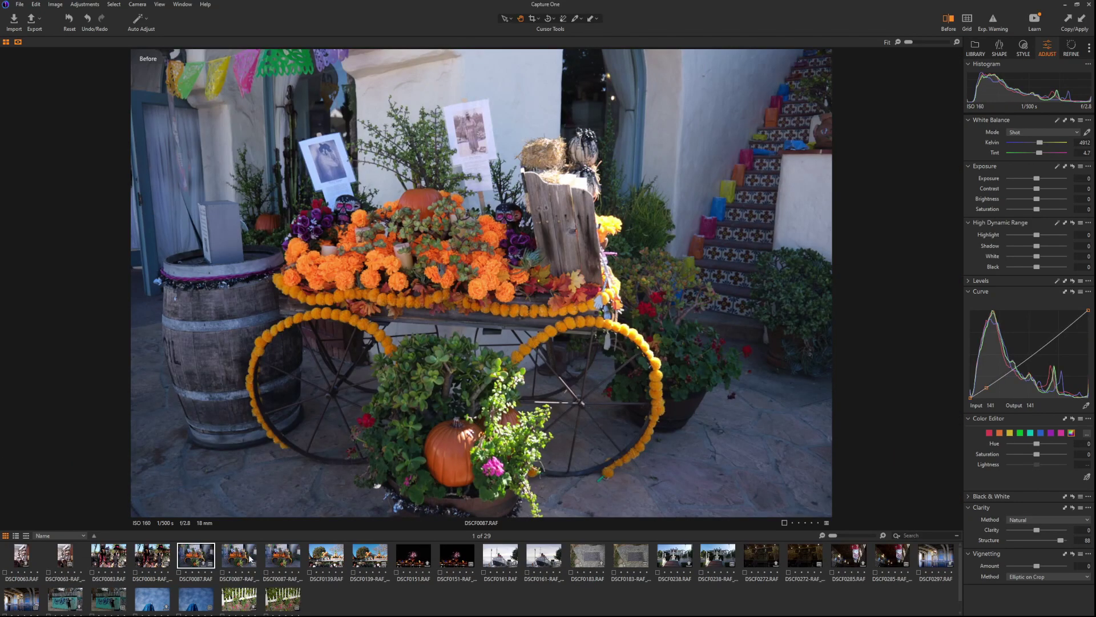
Compare the marigold cart photo DSCF0087 with its DeepPRIME 3 version at 100%, both without and with the image adjustments shown
{"action": "left_click", "coordinate": [250, 559], "text": "ctrl"}
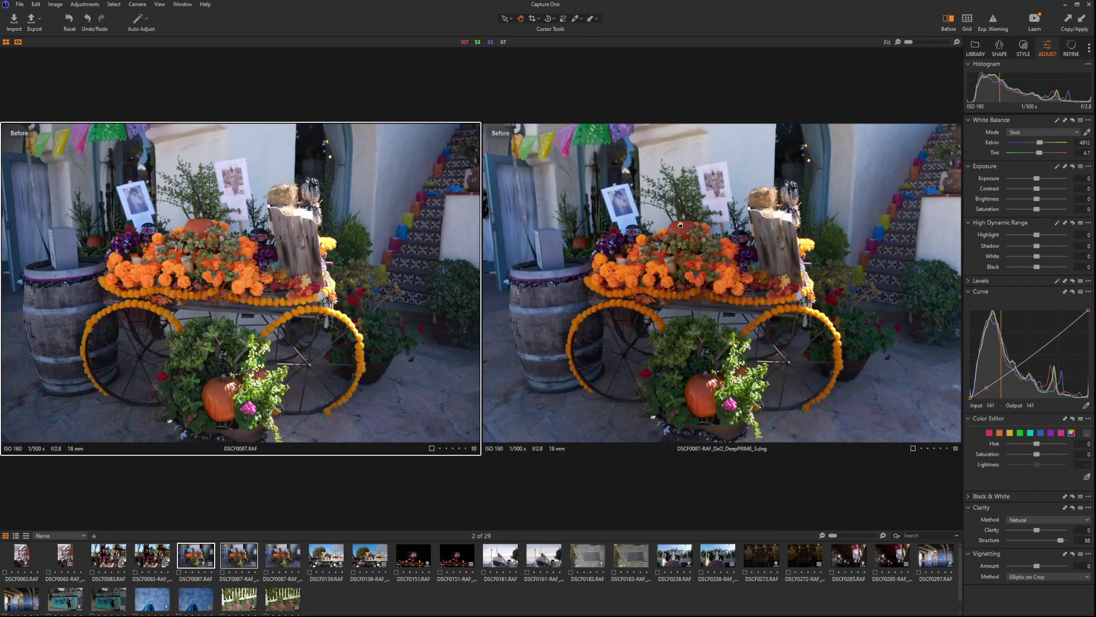
{"action": "left_click", "coordinate": [957, 42]}
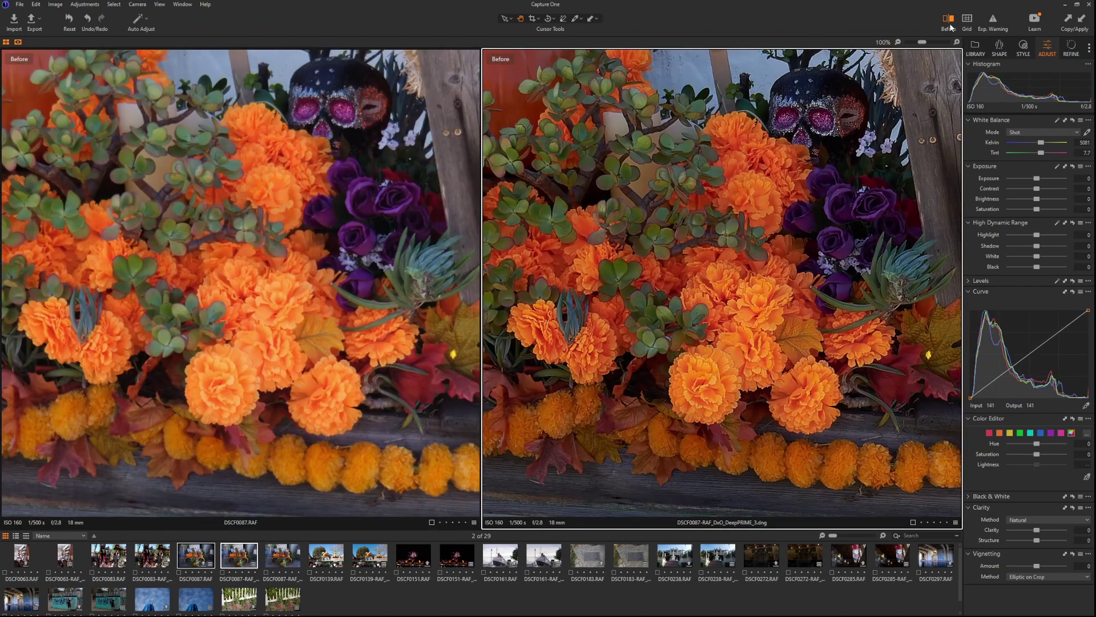
{"action": "left_click", "coordinate": [281, 263]}
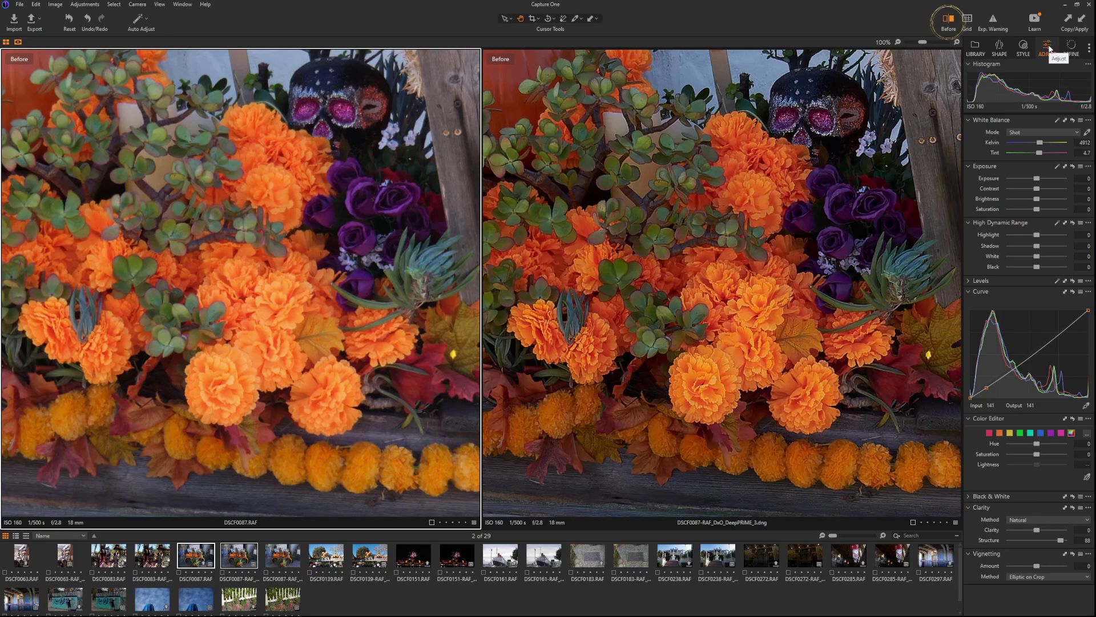
{"action": "left_click", "coordinate": [950, 20]}
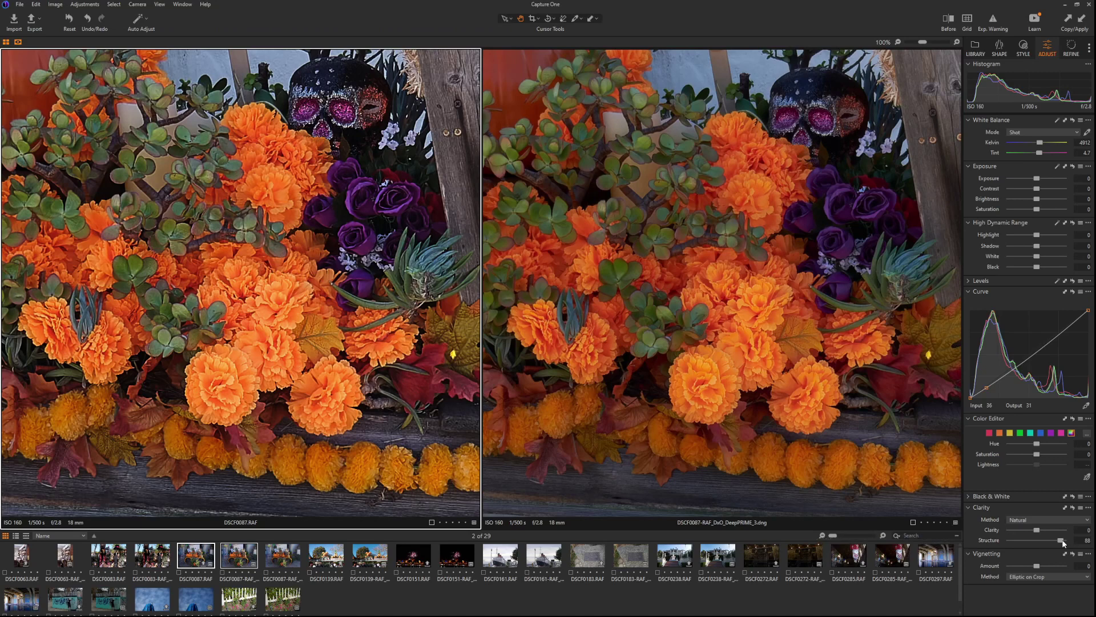
Set the original DSCF0087 photo's sharpening amount to 357 and noise reduction detail to 68 while comparing both versions at 200%
{"action": "left_click", "coordinate": [1071, 49]}
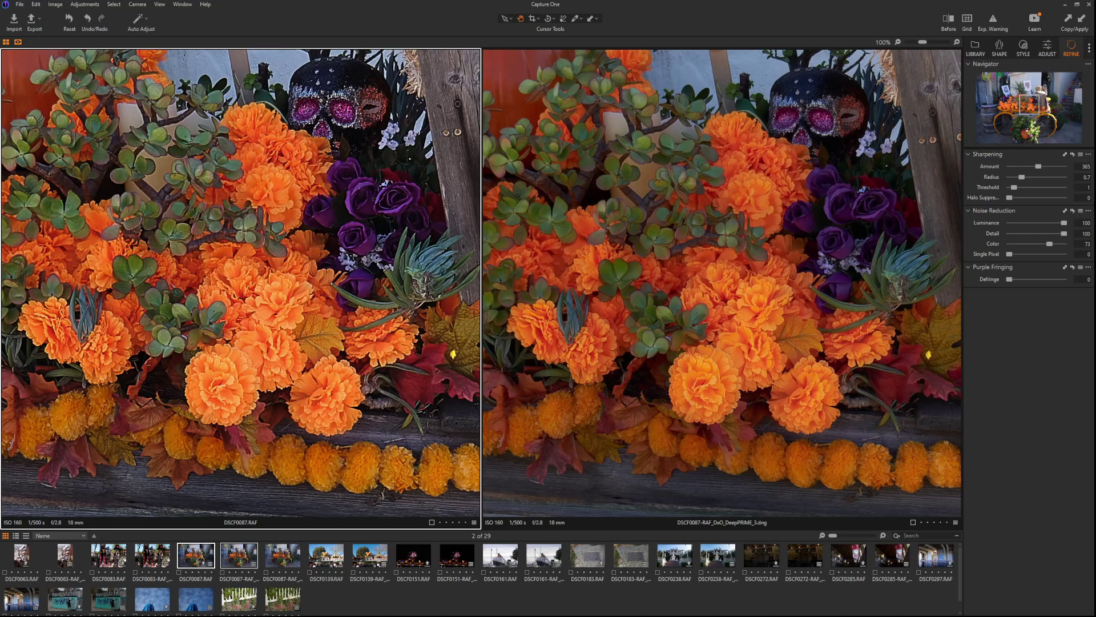
{"action": "left_click_drag", "start_coordinate": [1039, 168], "coordinate": [1037, 168]}
{"action": "left_click", "coordinate": [957, 41]}
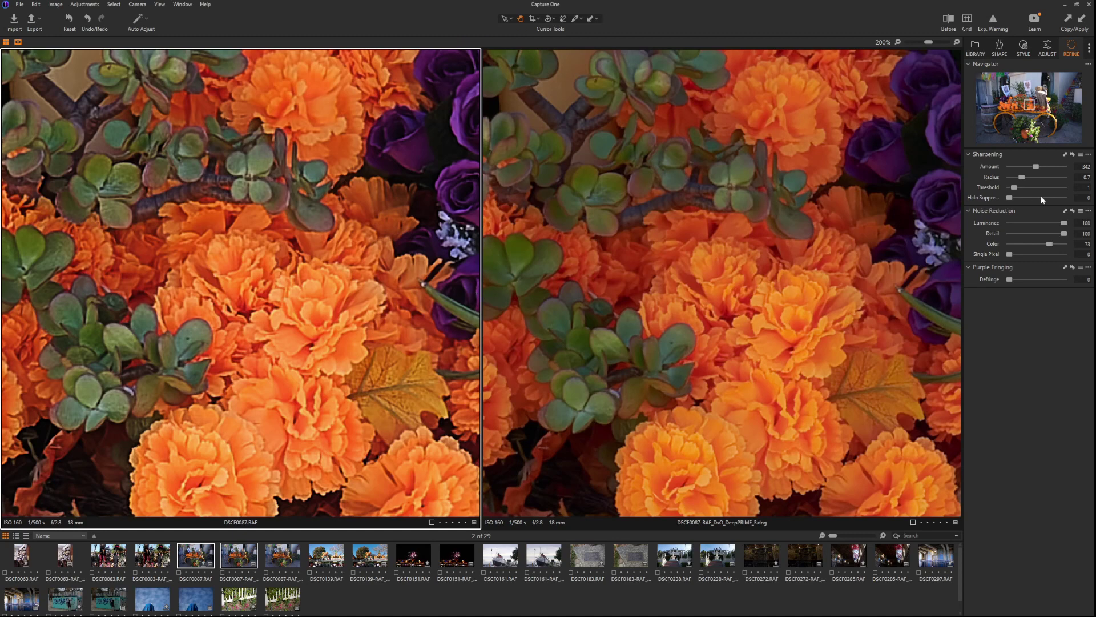
{"action": "left_click_drag", "start_coordinate": [1036, 166], "coordinate": [1037, 168]}
{"action": "left_click_drag", "start_coordinate": [1064, 234], "coordinate": [1048, 237]}
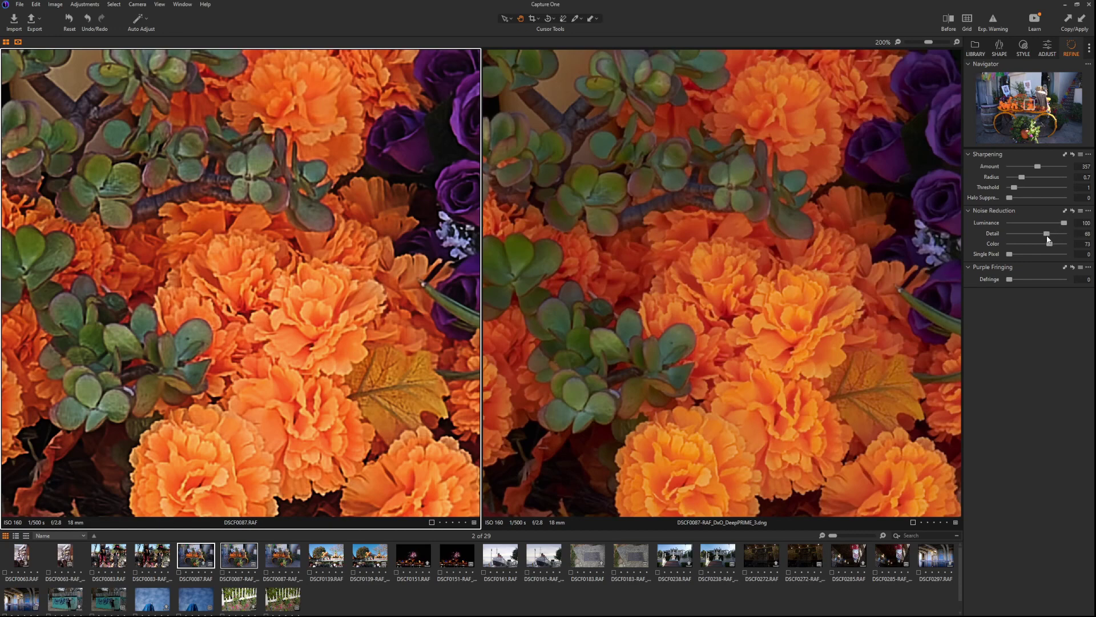